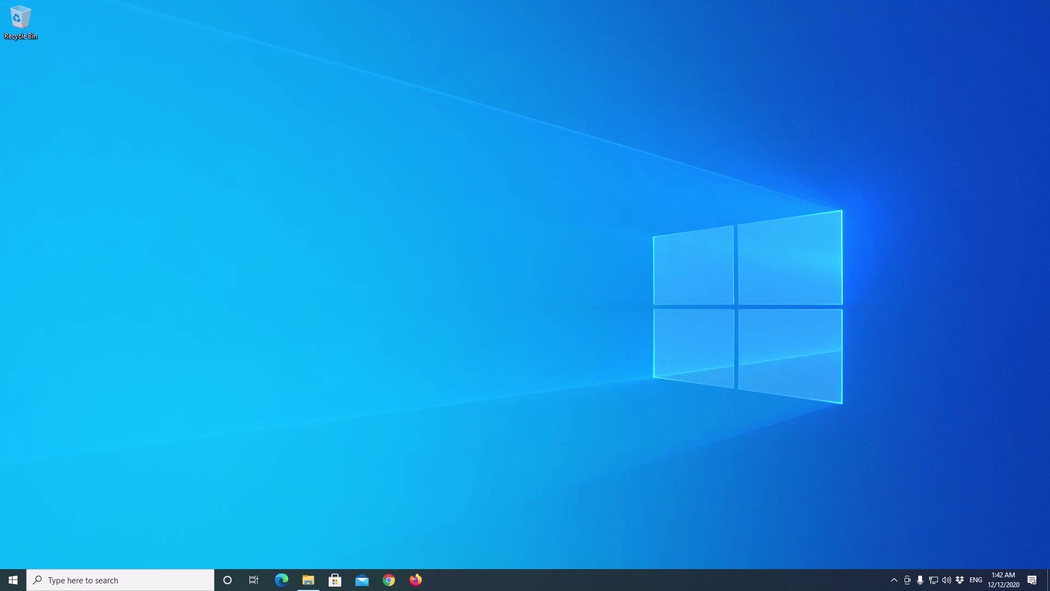
# Step: Open Chrome and load the google.com homepage
pyautogui.click(389, 581)
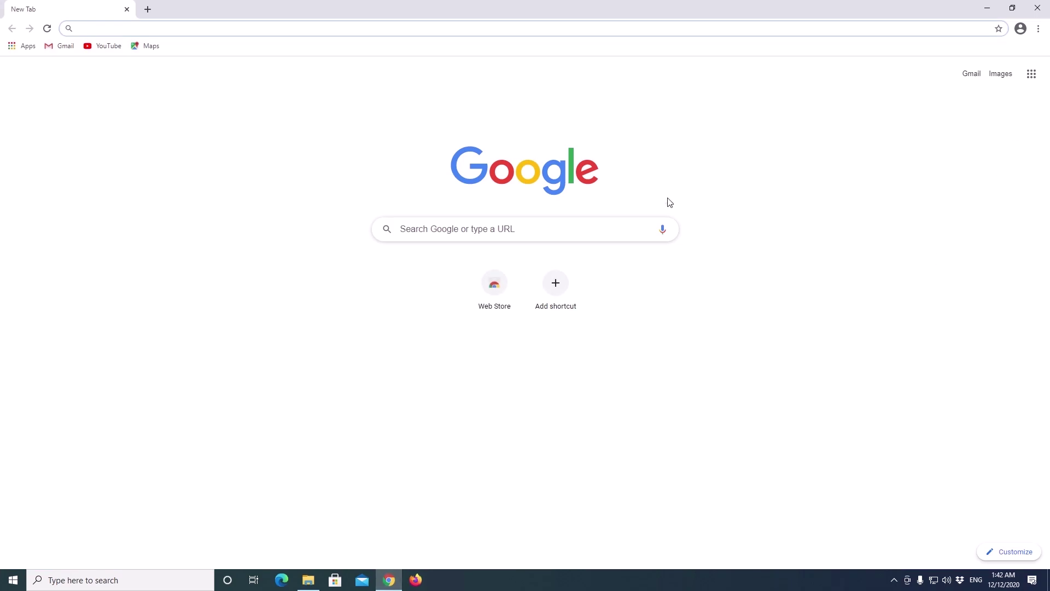
pyautogui.write('google.com')
pyautogui.press('Return')
# Step: Sign in to the Google account with its e-mail address and password
pyautogui.click(1013, 72)
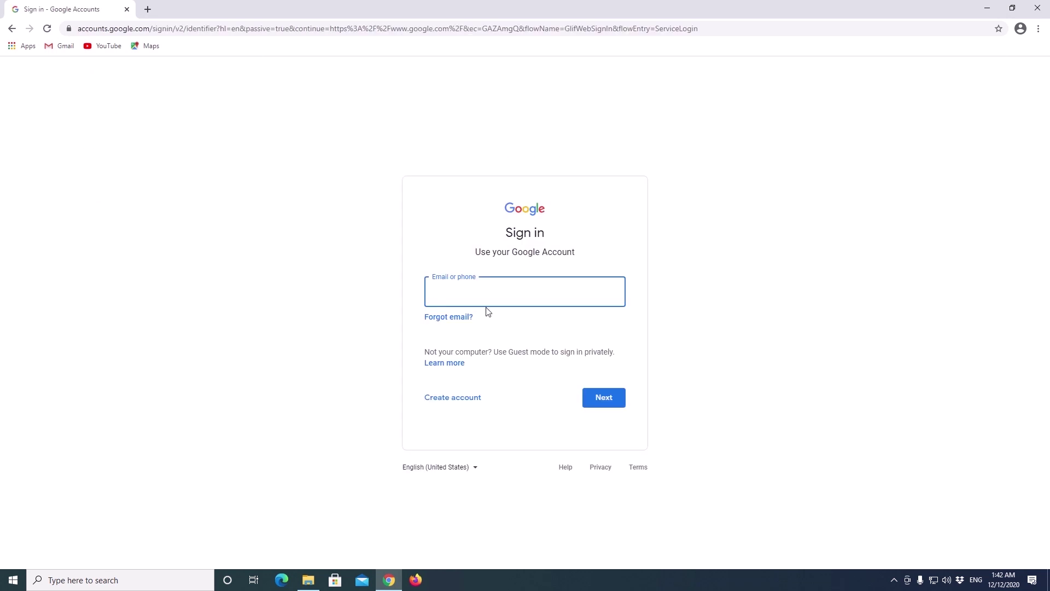
pyautogui.press('Return')
pyautogui.write('********')
pyautogui.press('Return')
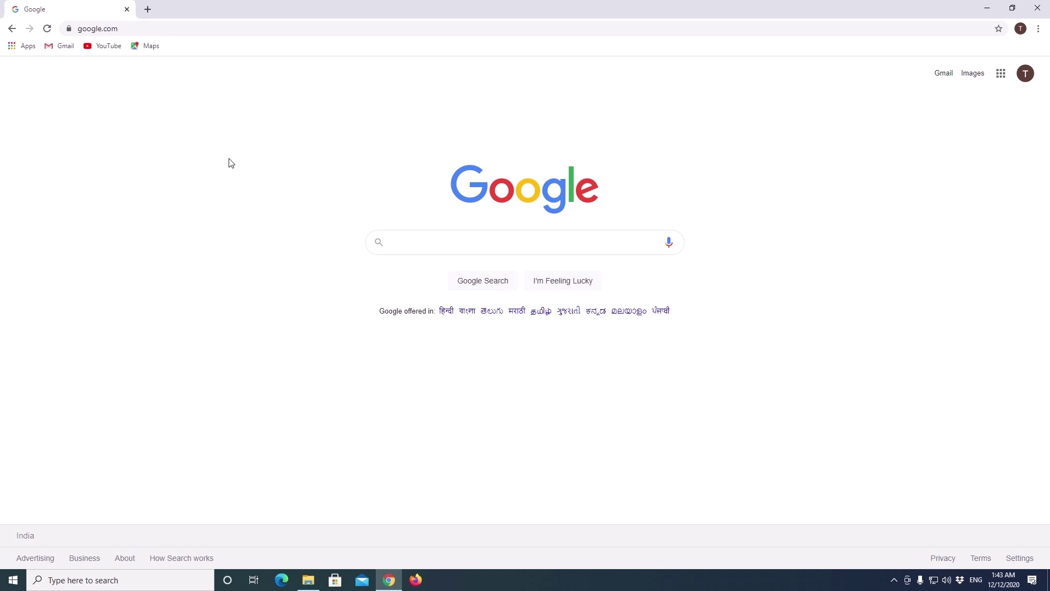
# Step: Open the shared /copy link and make a copy of Automated_Birthday_Wishes
pyautogui.click(148, 9)
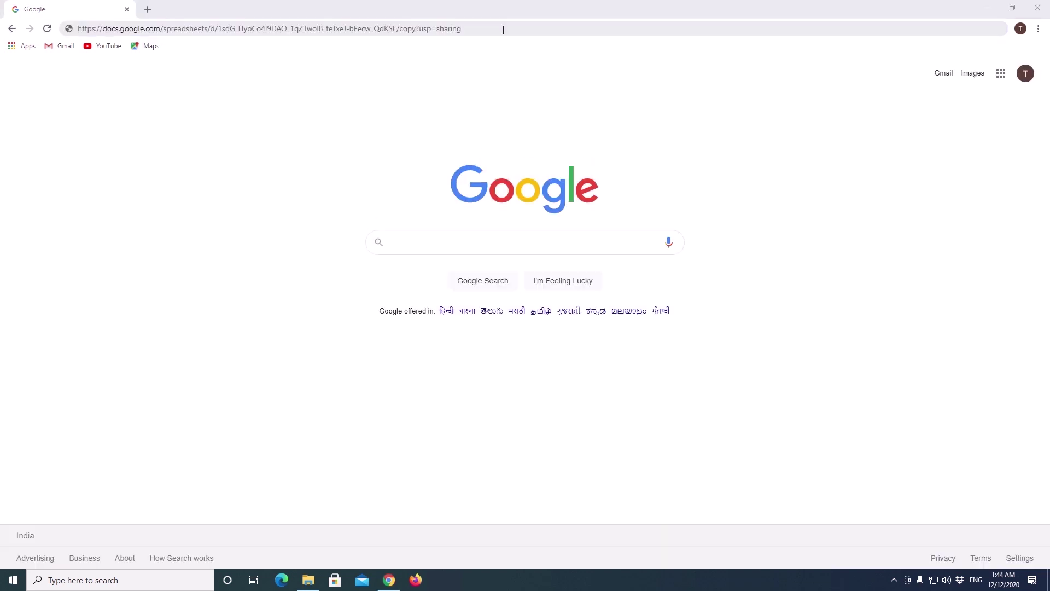
pyautogui.press('Return')
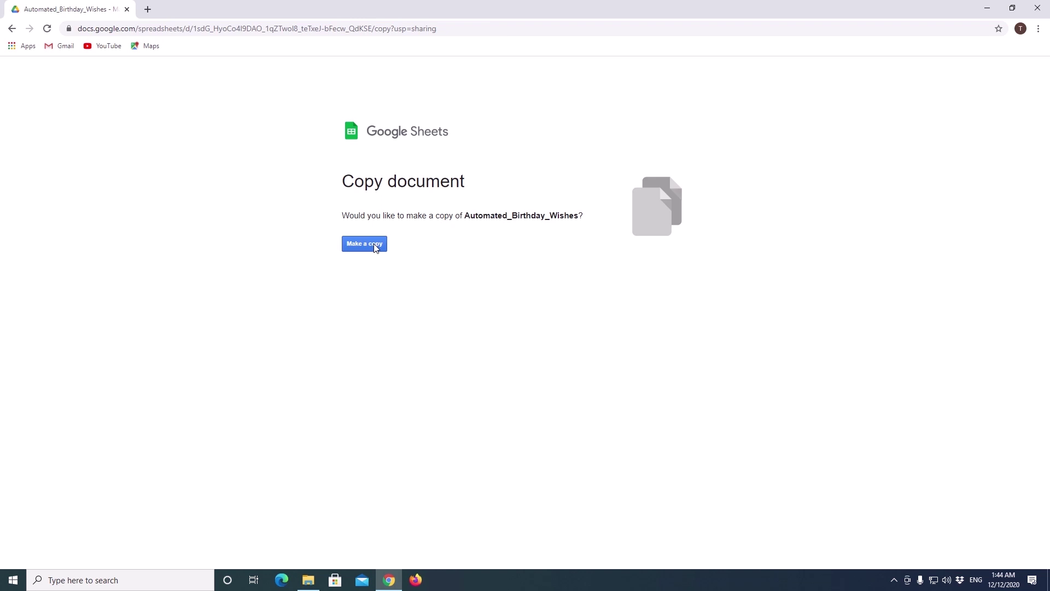
pyautogui.click(376, 248)
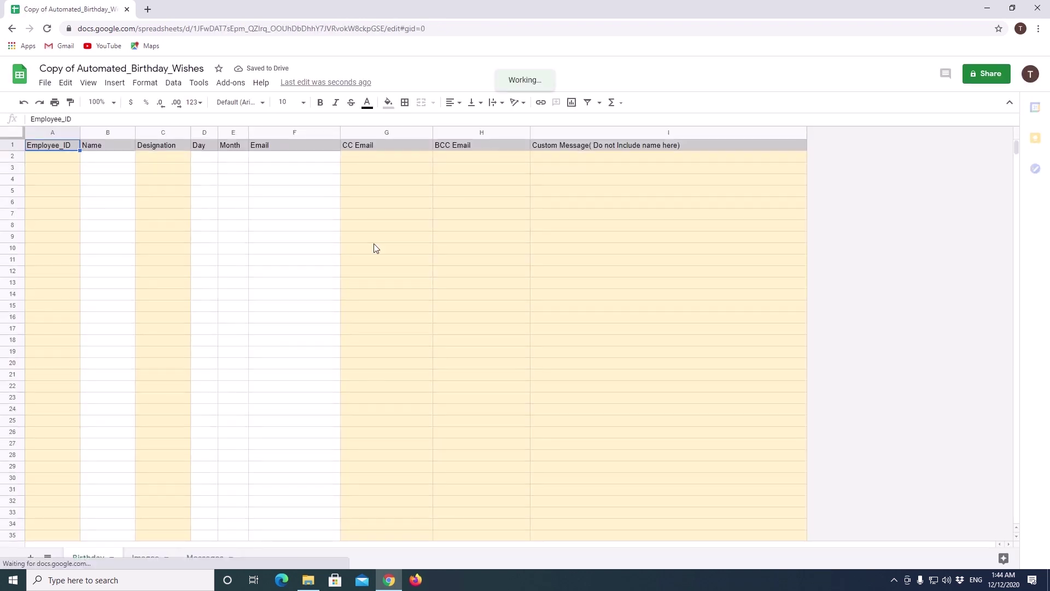
pyautogui.click(47, 157)
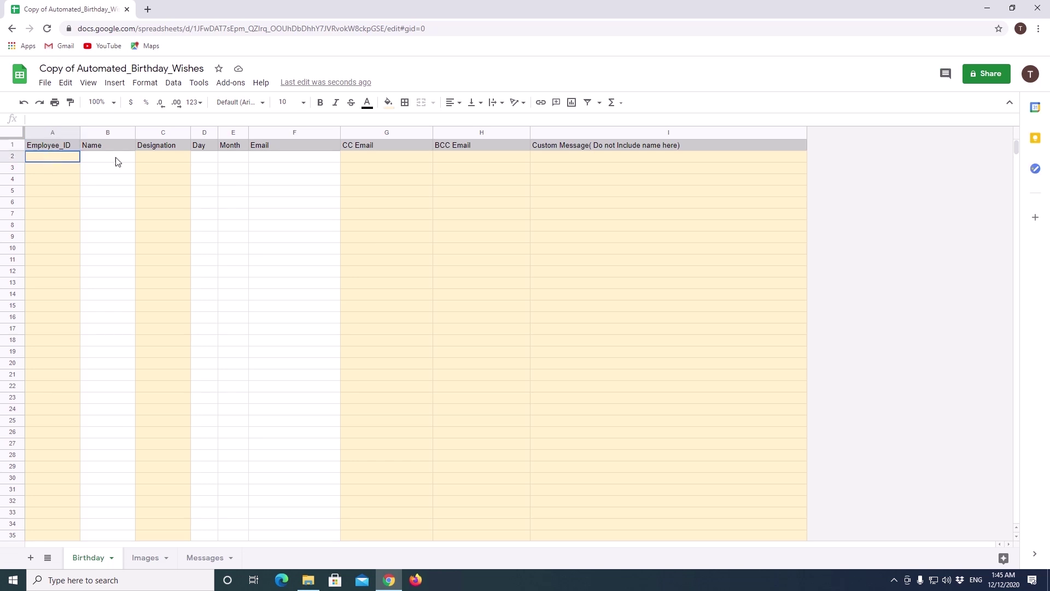
pyautogui.keyDown('shift'); pyautogui.click(663, 155); pyautogui.keyUp('shift')
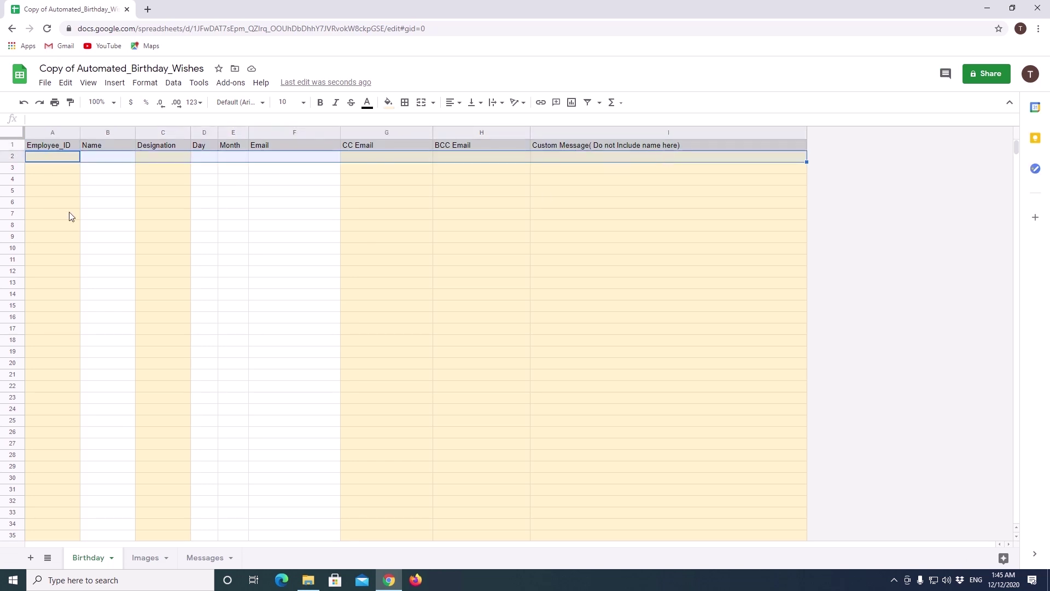
pyautogui.press('Home')
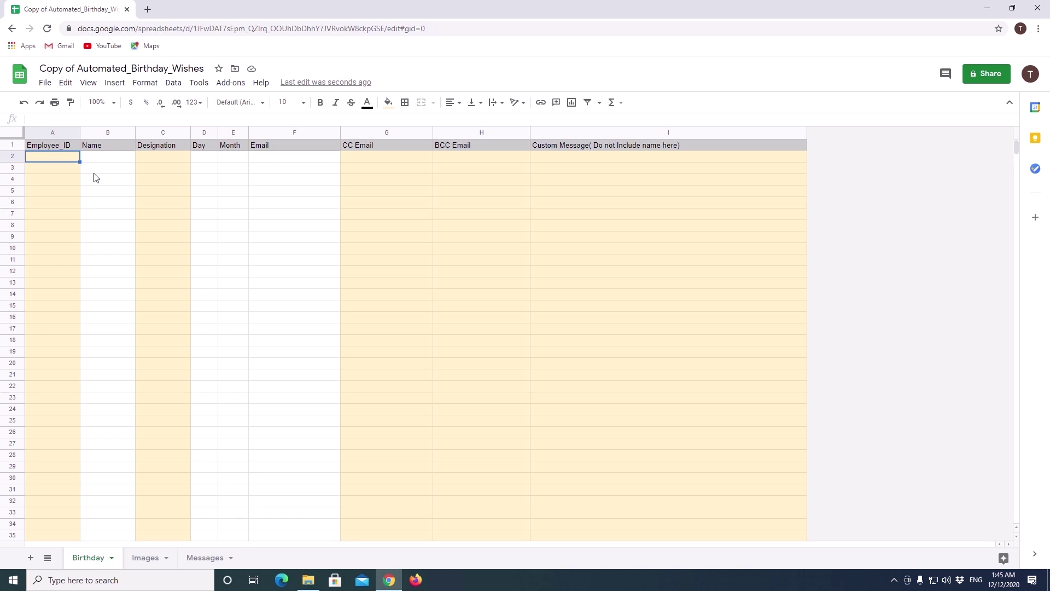
pyautogui.click(46, 133)
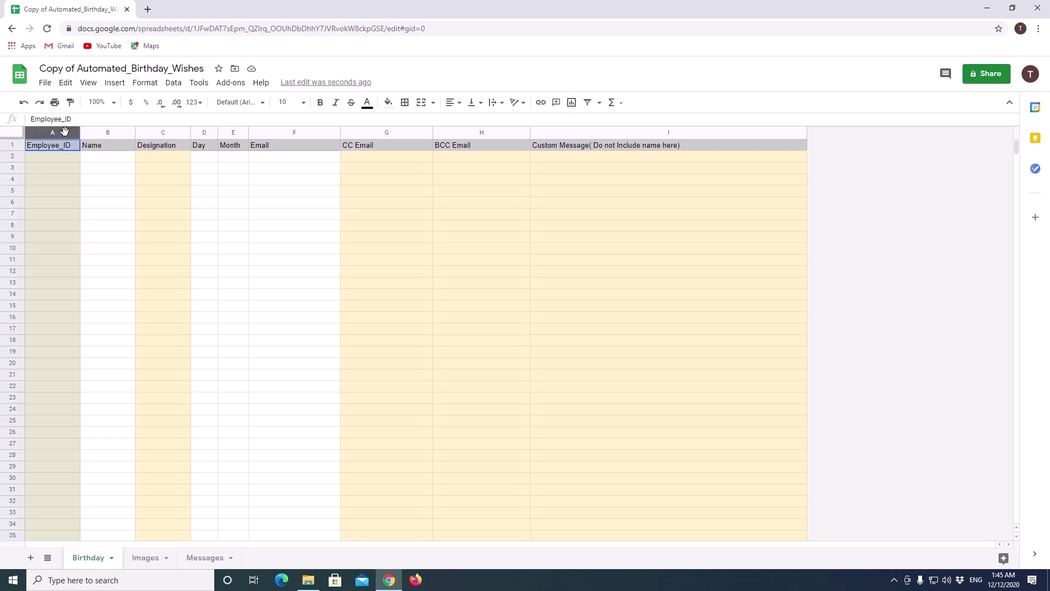
pyautogui.click(86, 200)
pyautogui.moveTo(52, 134); pyautogui.dragTo(730, 146)
pyautogui.click(294, 259)
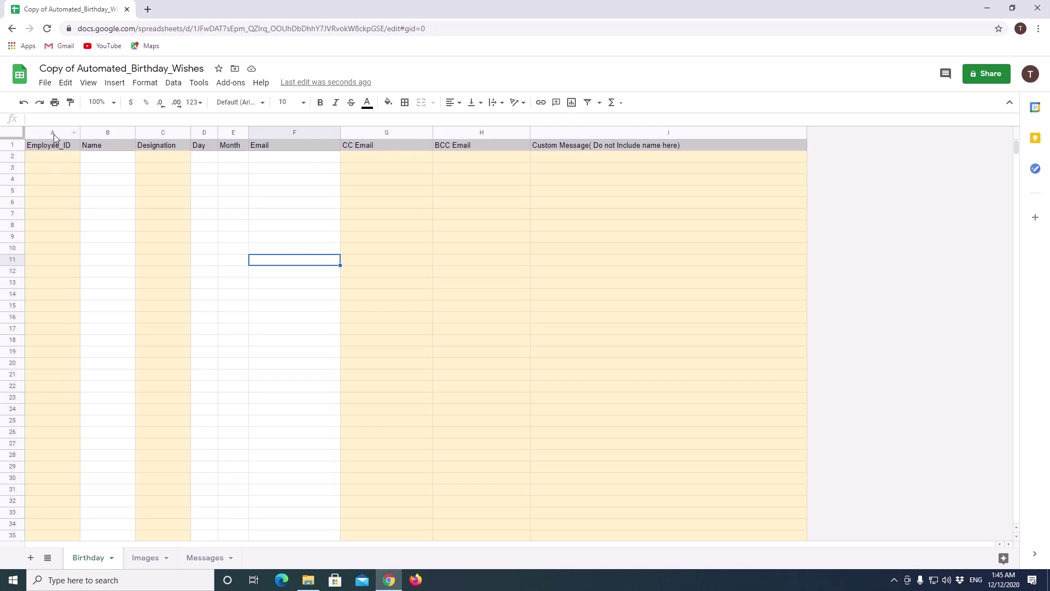
pyautogui.click(105, 133)
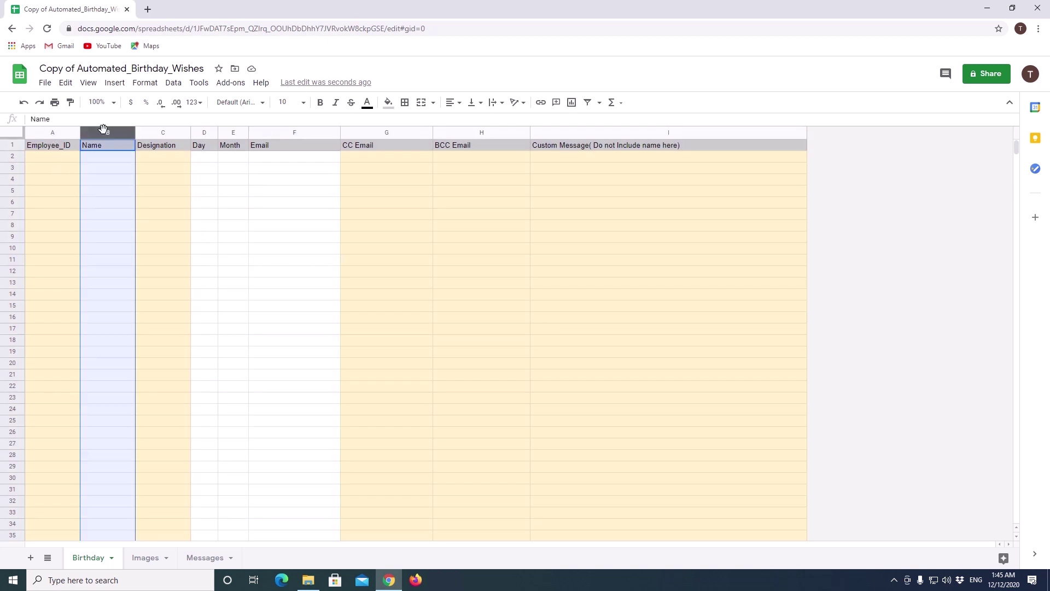
pyautogui.keyDown('ctrl'); pyautogui.click(201, 133); pyautogui.keyUp('ctrl')
pyautogui.keyDown('ctrl'); pyautogui.click(230, 134); pyautogui.keyUp('ctrl')
pyautogui.keyDown('ctrl'); pyautogui.click(278, 133); pyautogui.keyUp('ctrl')
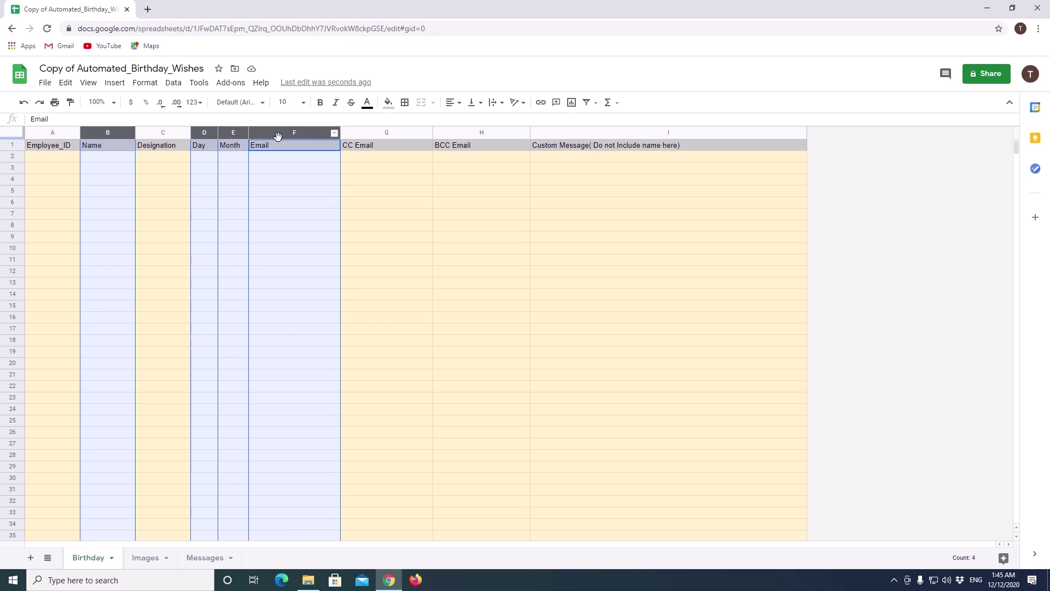
pyautogui.click(358, 197)
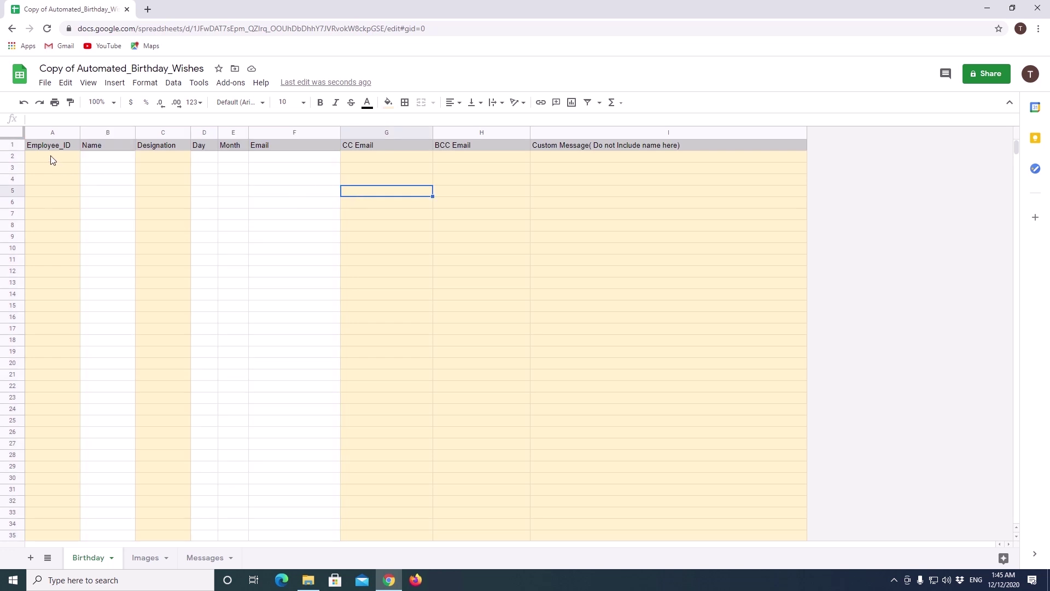
pyautogui.moveTo(53, 160); pyautogui.dragTo(220, 158)
pyautogui.click(50, 134)
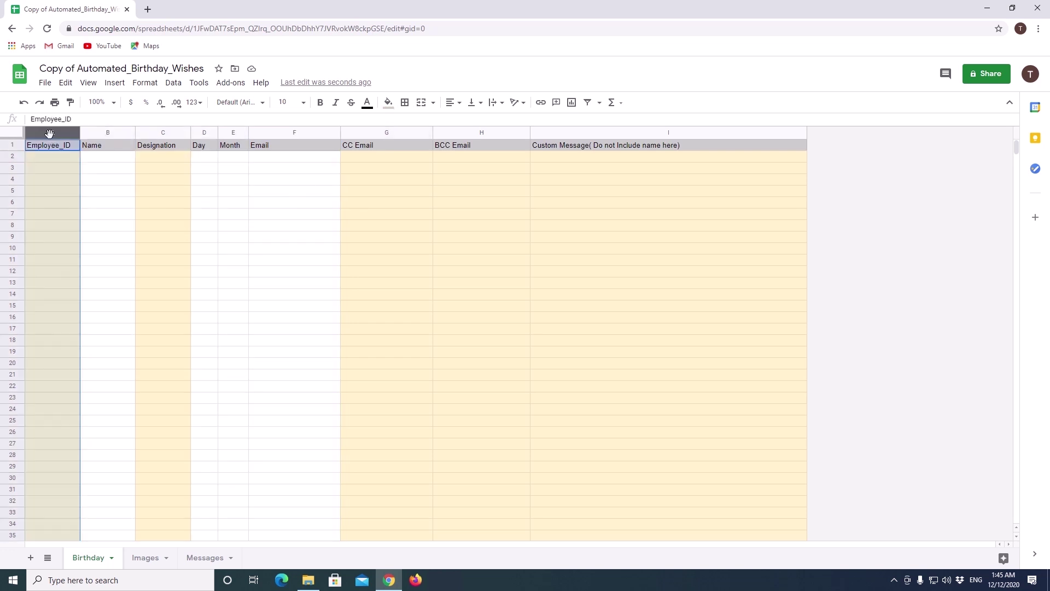
pyautogui.keyDown('ctrl'); pyautogui.click(164, 133); pyautogui.keyUp('ctrl')
pyautogui.keyDown('ctrl'); pyautogui.click(383, 133); pyautogui.keyUp('ctrl')
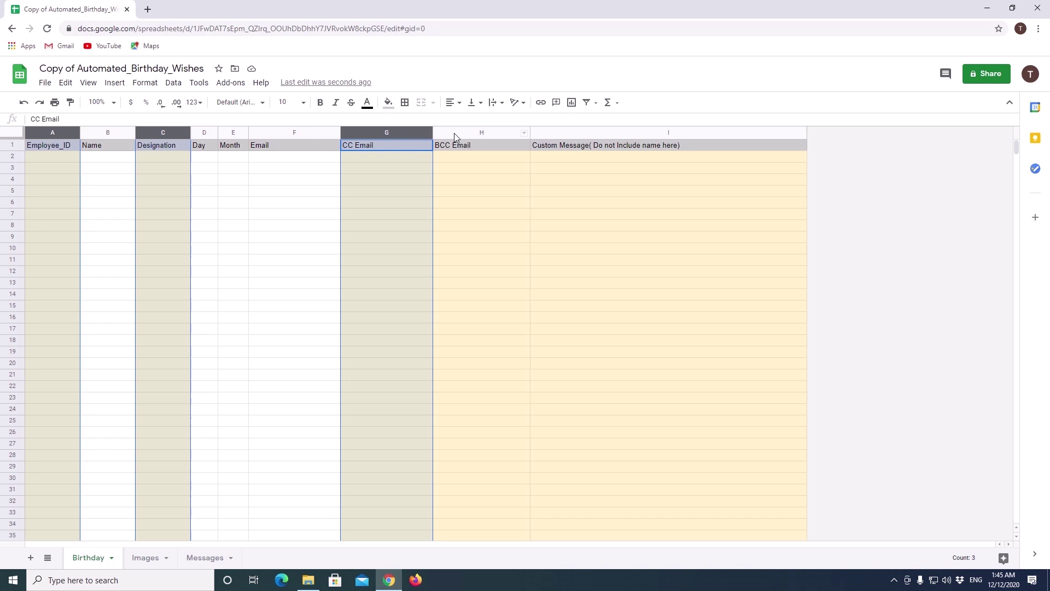
pyautogui.keyDown('ctrl'); pyautogui.click(474, 135); pyautogui.keyUp('ctrl')
pyautogui.keyDown('ctrl'); pyautogui.click(589, 133); pyautogui.keyUp('ctrl')
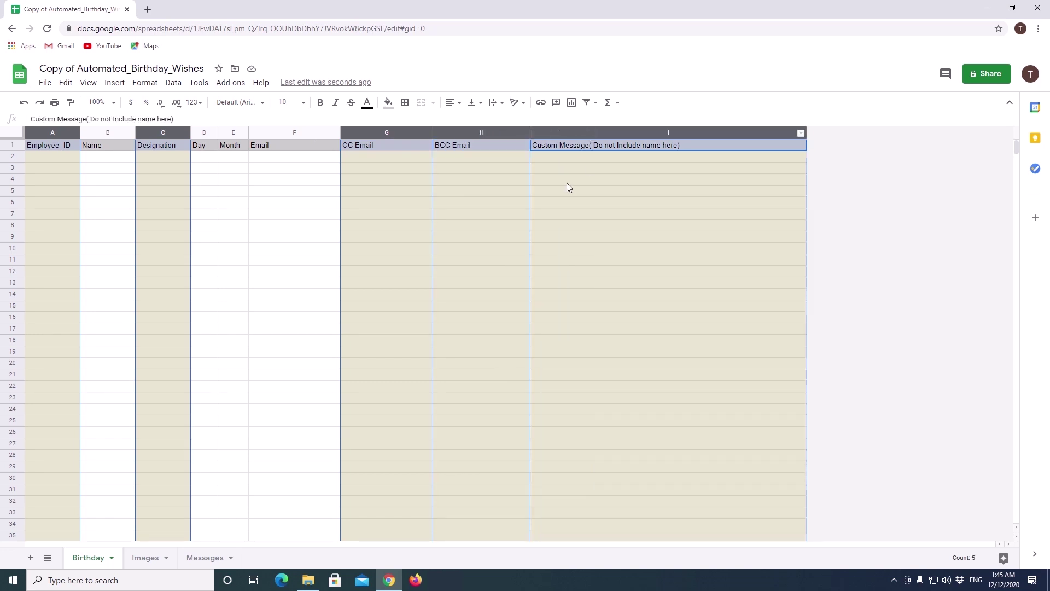
pyautogui.click(99, 158)
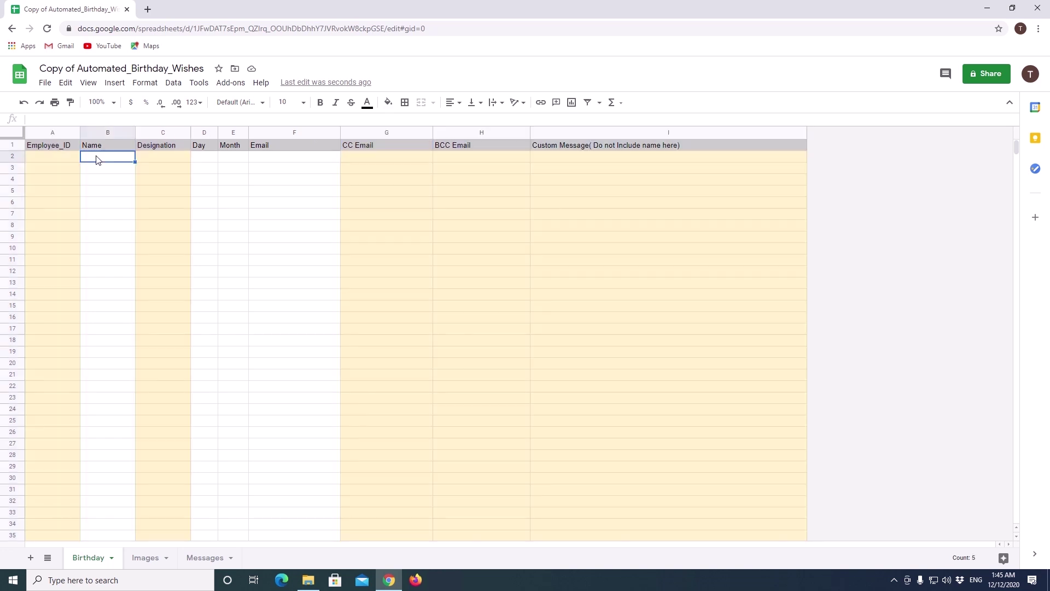
pyautogui.click(127, 147)
pyautogui.click(205, 145)
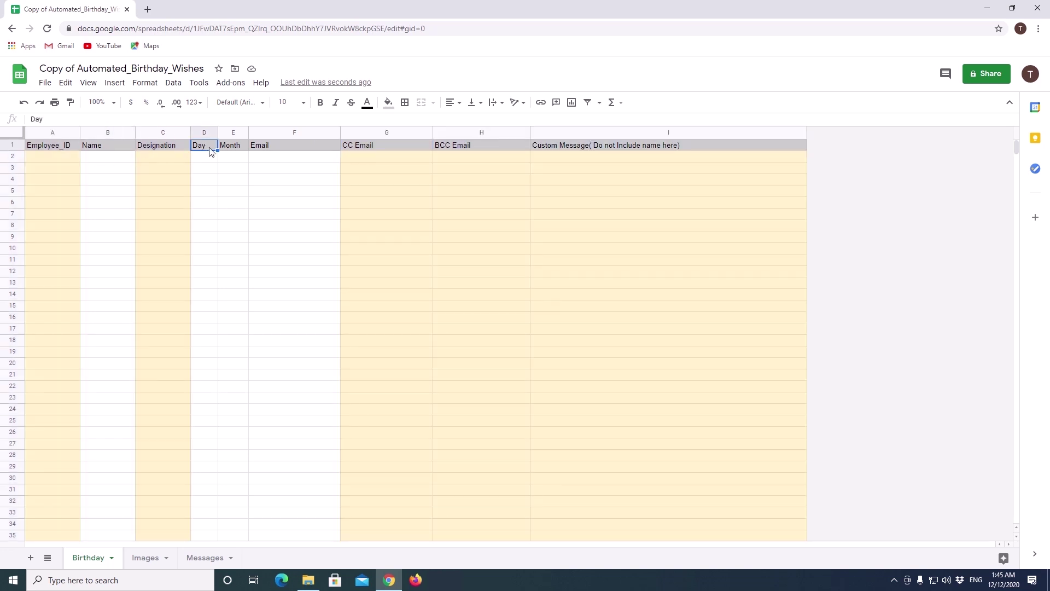
pyautogui.click(241, 147)
pyautogui.click(276, 147)
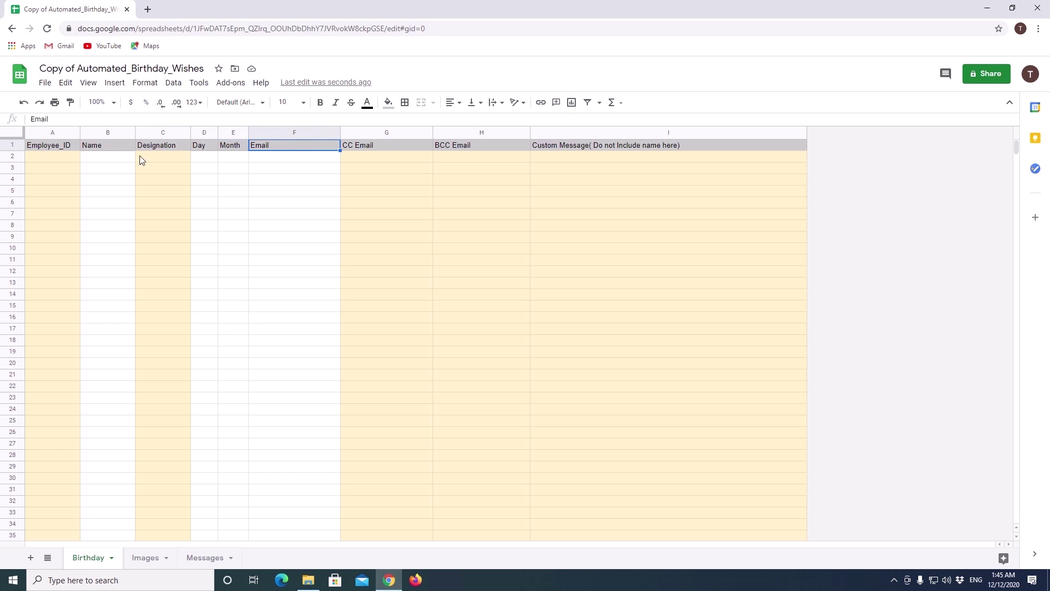
pyautogui.click(93, 156)
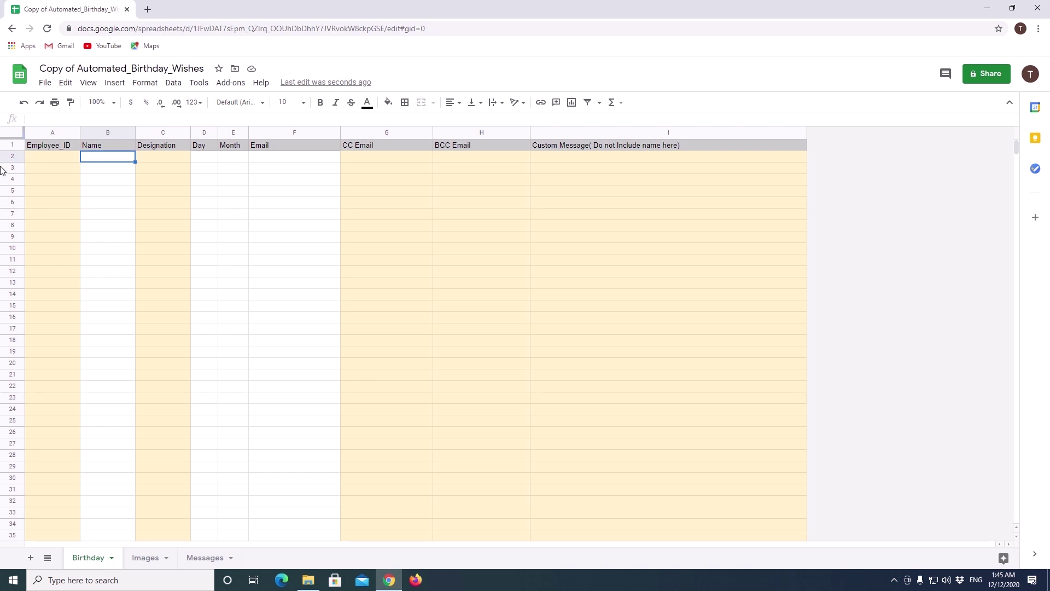
# Step: Enter employee ID A0001, the employee's name and designation Des in row 2
pyautogui.click(44, 159)
pyautogui.write('A0001')
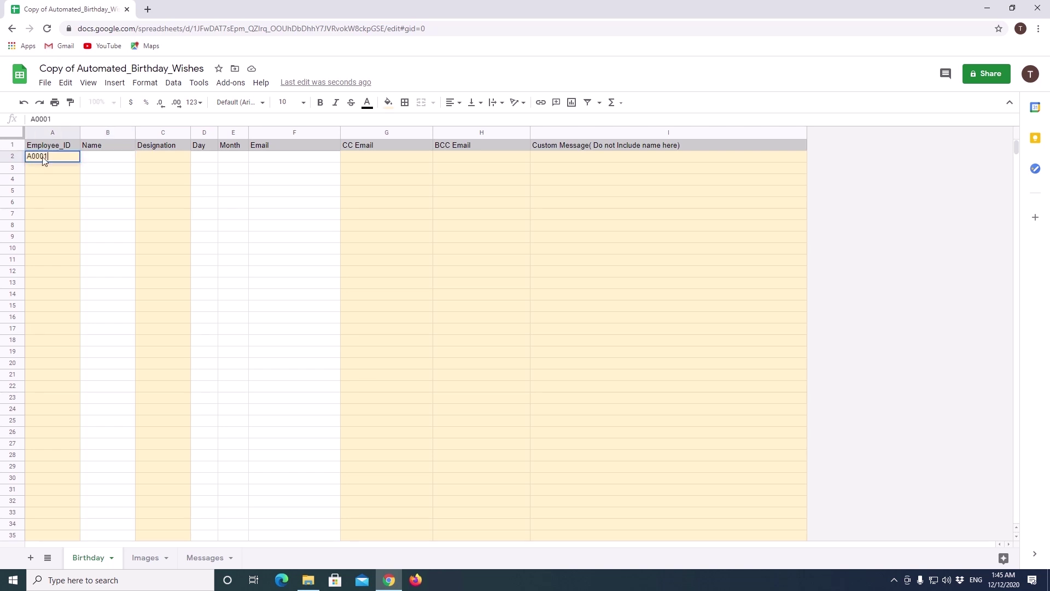
pyautogui.press('Tab')
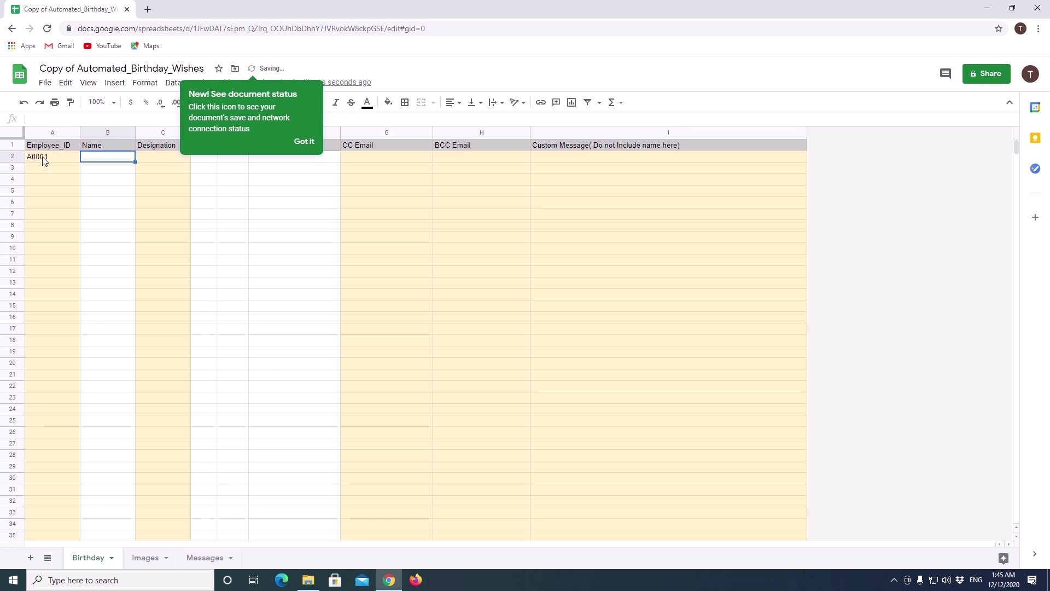
pyautogui.click(305, 143)
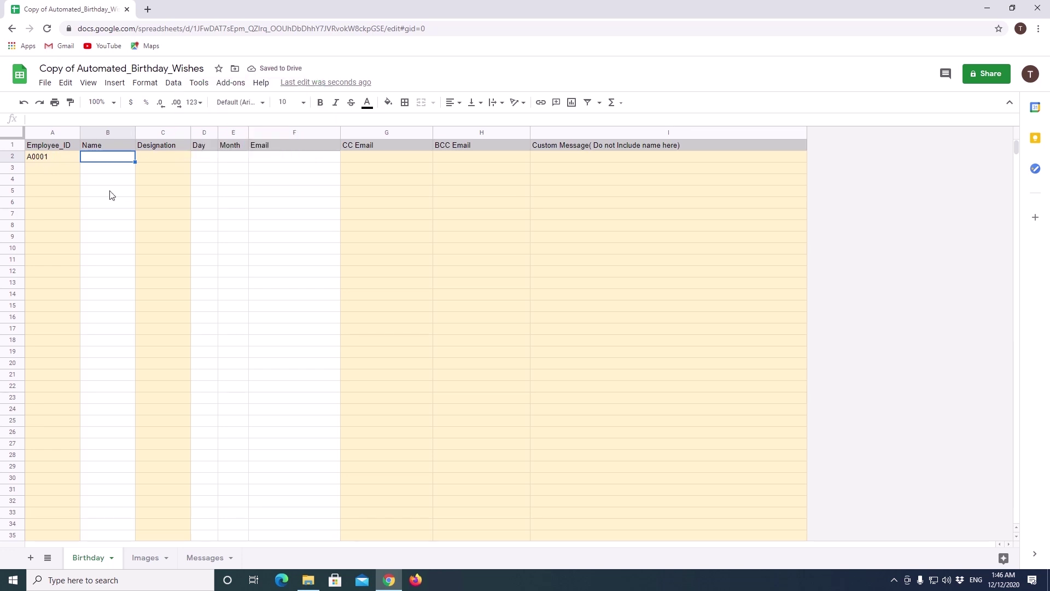
pyautogui.write('John')
pyautogui.press('Tab')
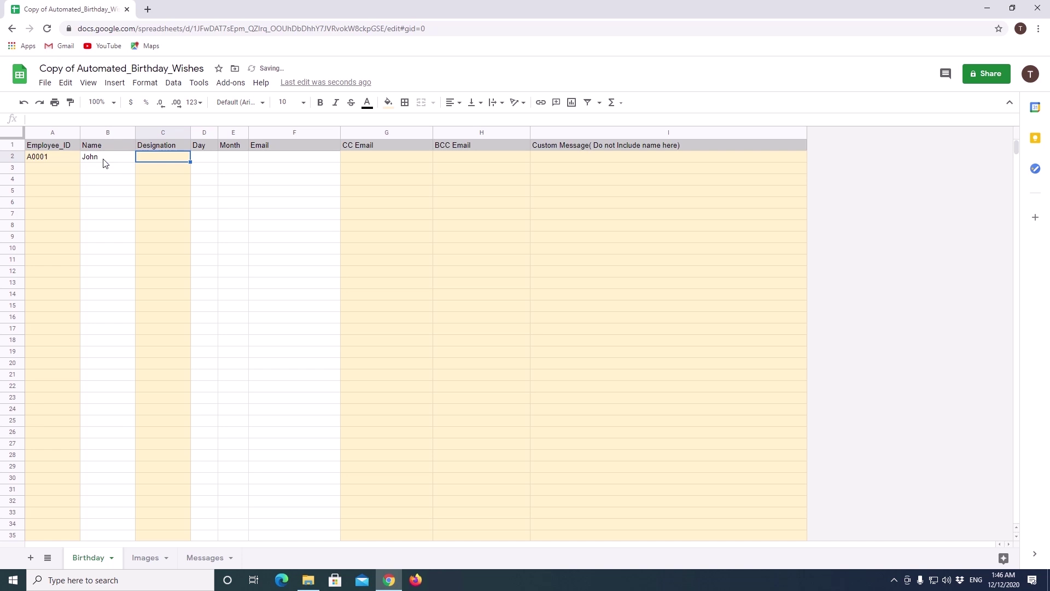
pyautogui.write('D')
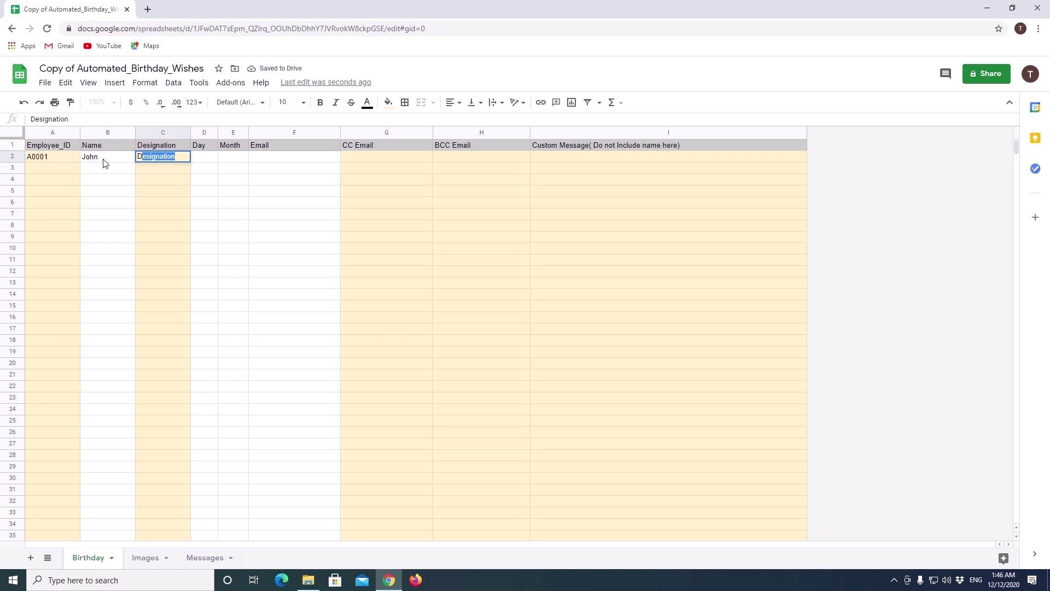
pyautogui.write('es')
pyautogui.press('BackSpace')
pyautogui.press('Tab')
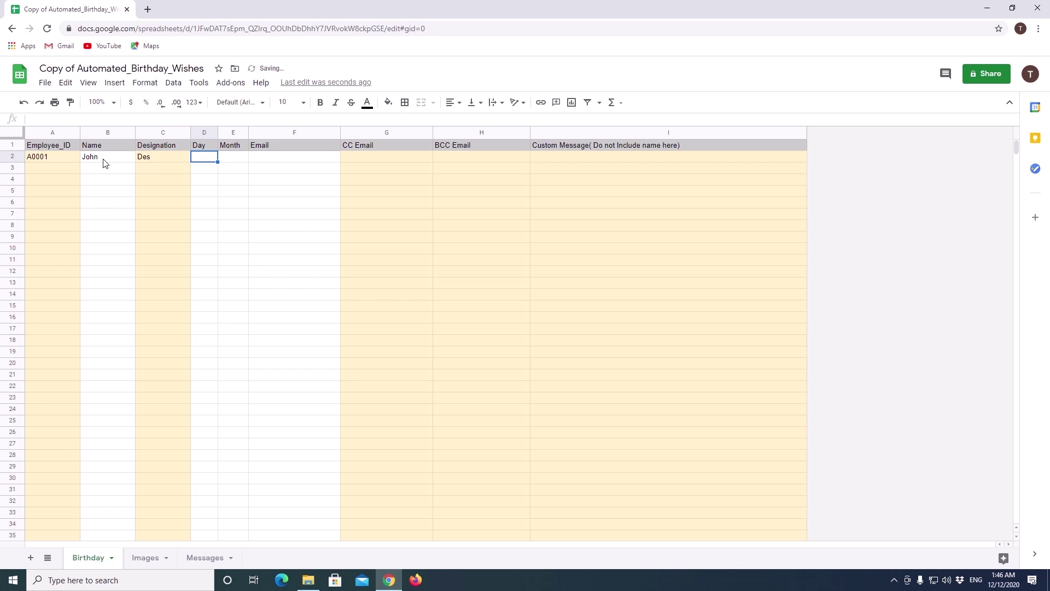
# Step: Add Day 12, Month 12 and the employee's e-mail address to row 2
pyautogui.write('12')
pyautogui.press('Tab')
pyautogui.write('12')
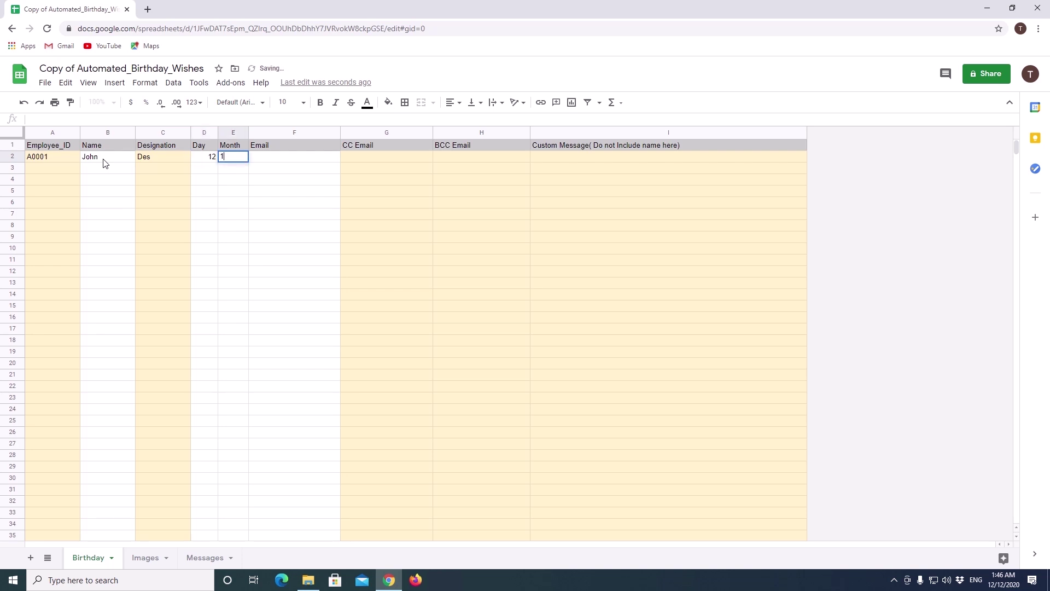
pyautogui.press('Tab')
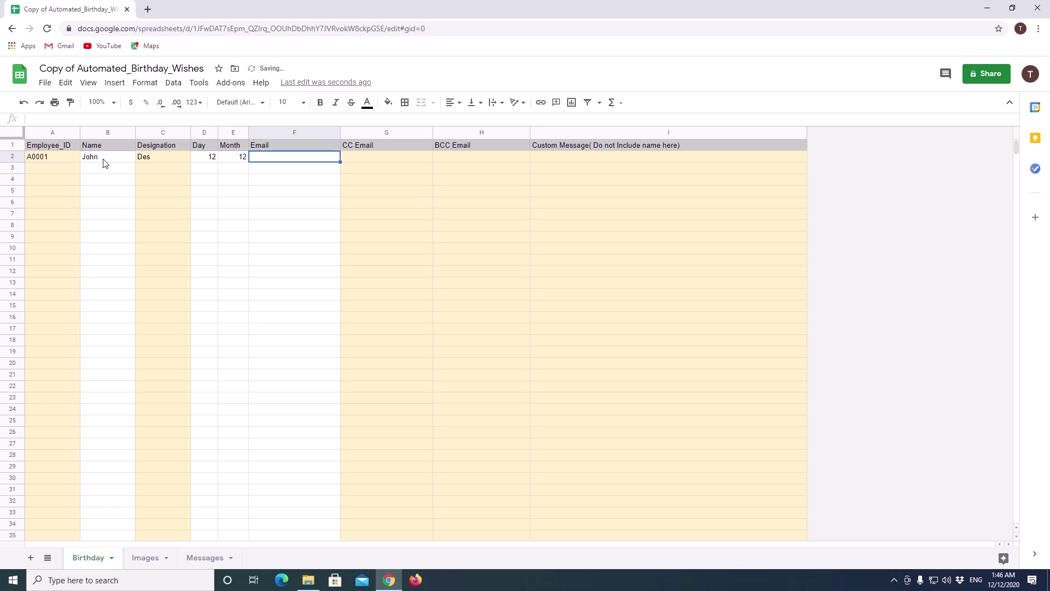
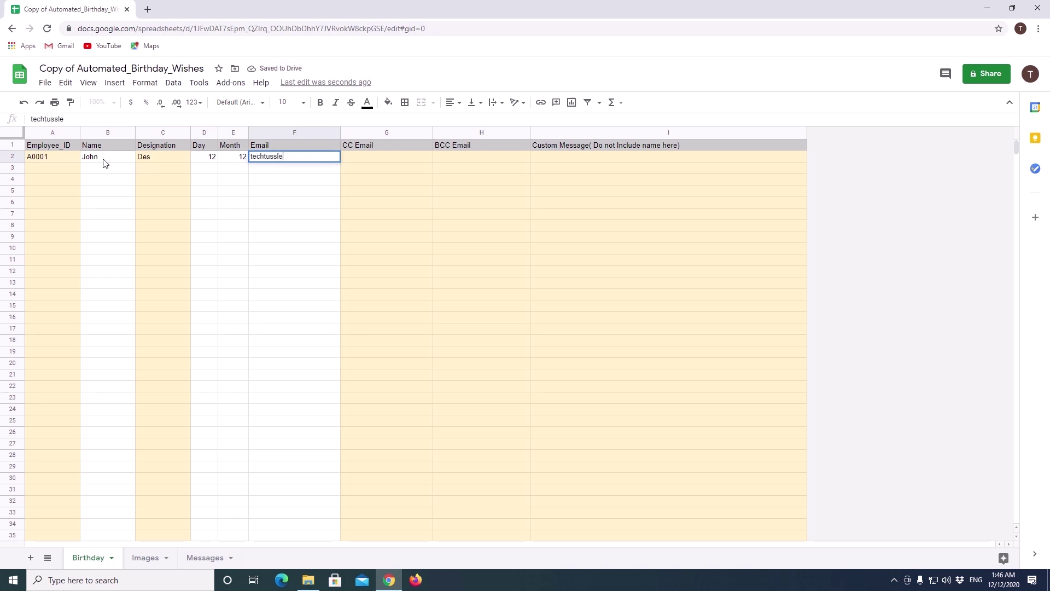
pyautogui.press('Tab')
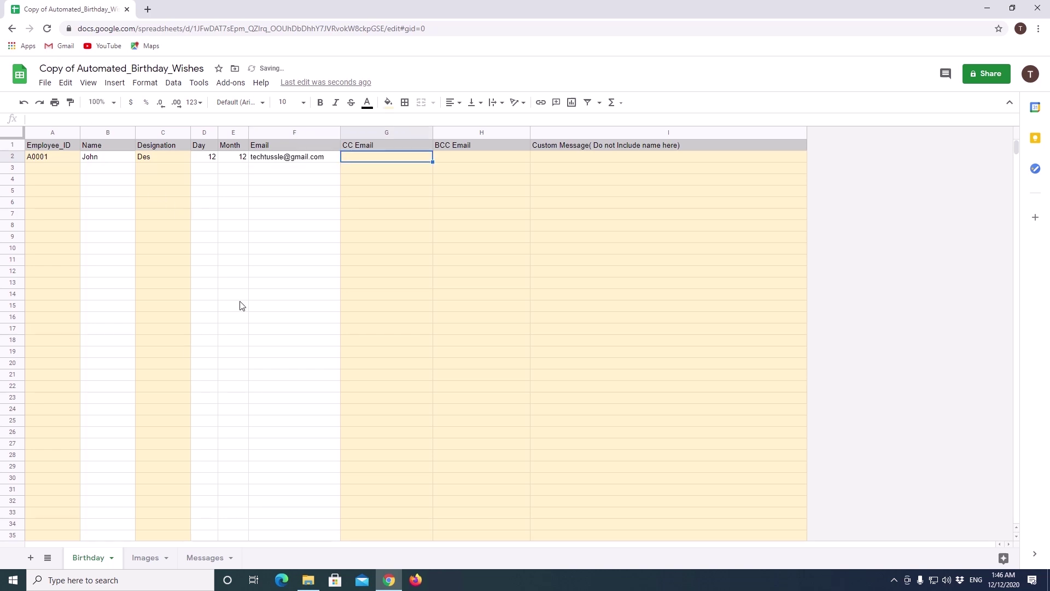
pyautogui.click(471, 158)
pyautogui.click(567, 158)
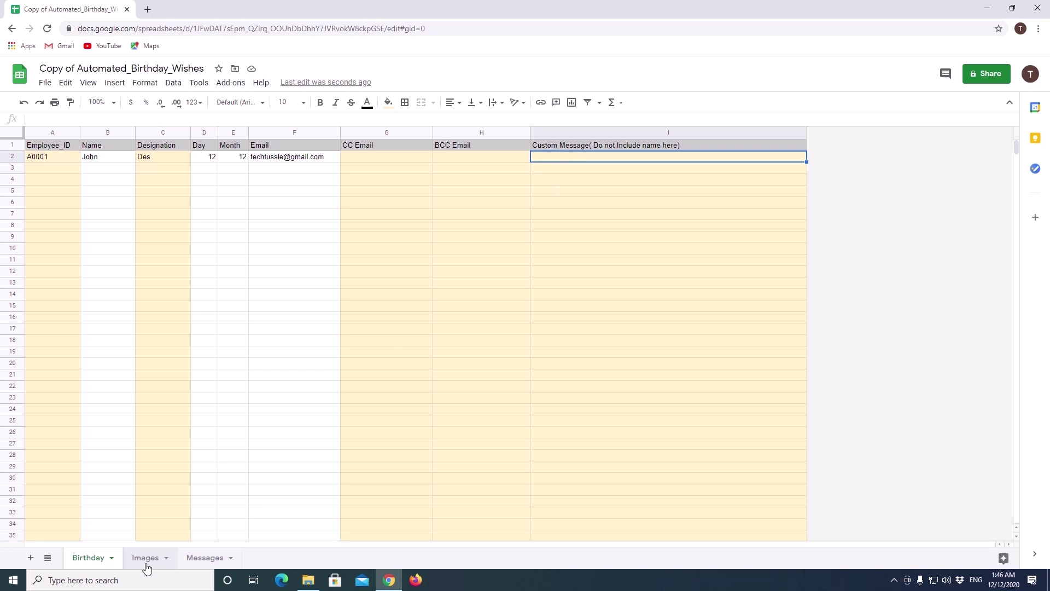
# Step: Switch to the Images sheet, select cell A2, and start a new browser tab
pyautogui.click(145, 558)
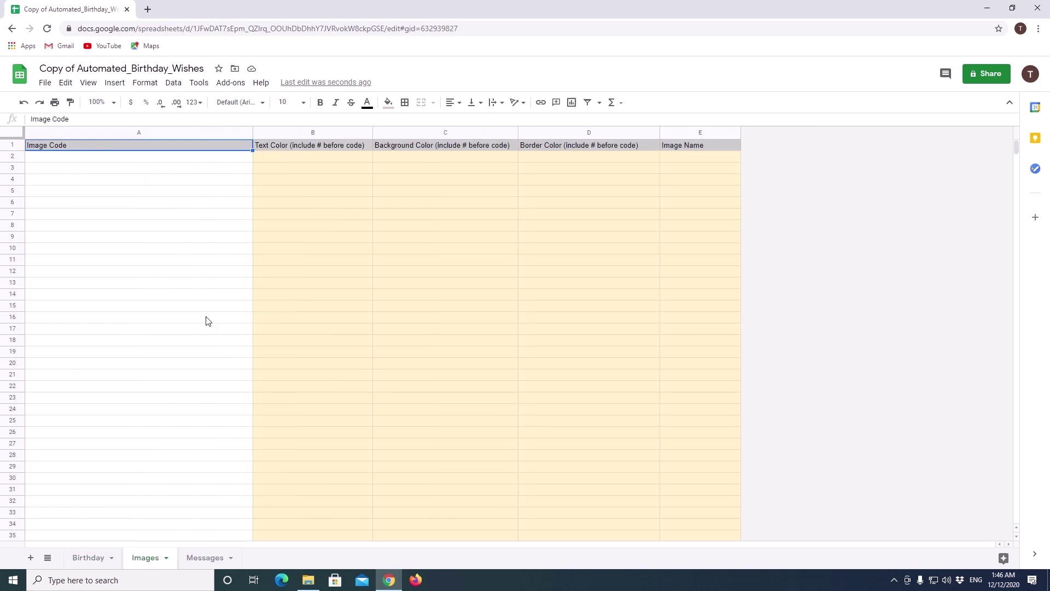
pyautogui.click(100, 159)
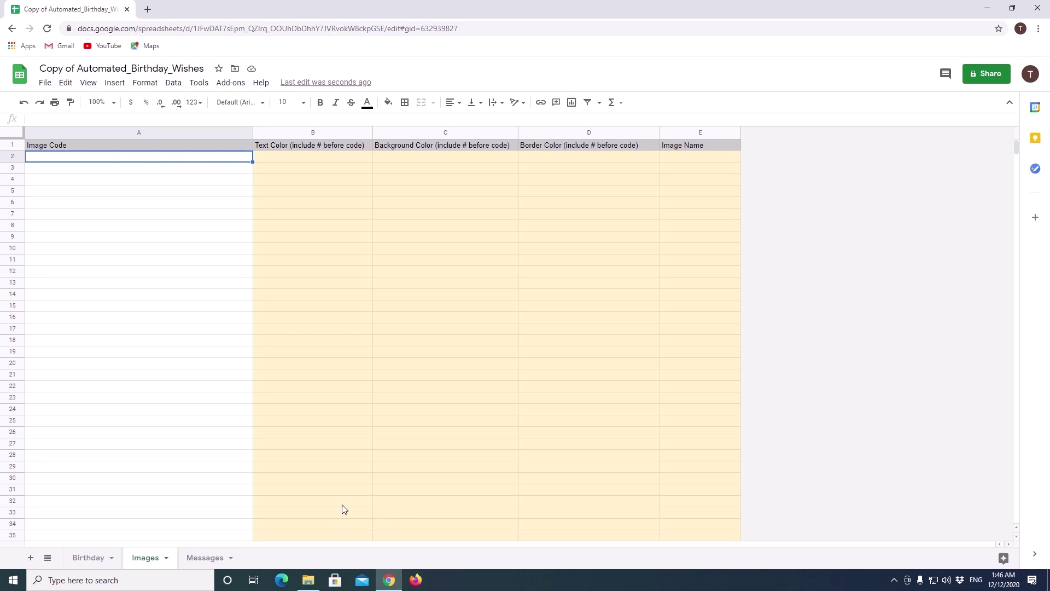
pyautogui.click(147, 9)
# Step: In Google Drive, create a folder named Images and open it
pyautogui.click(1005, 73)
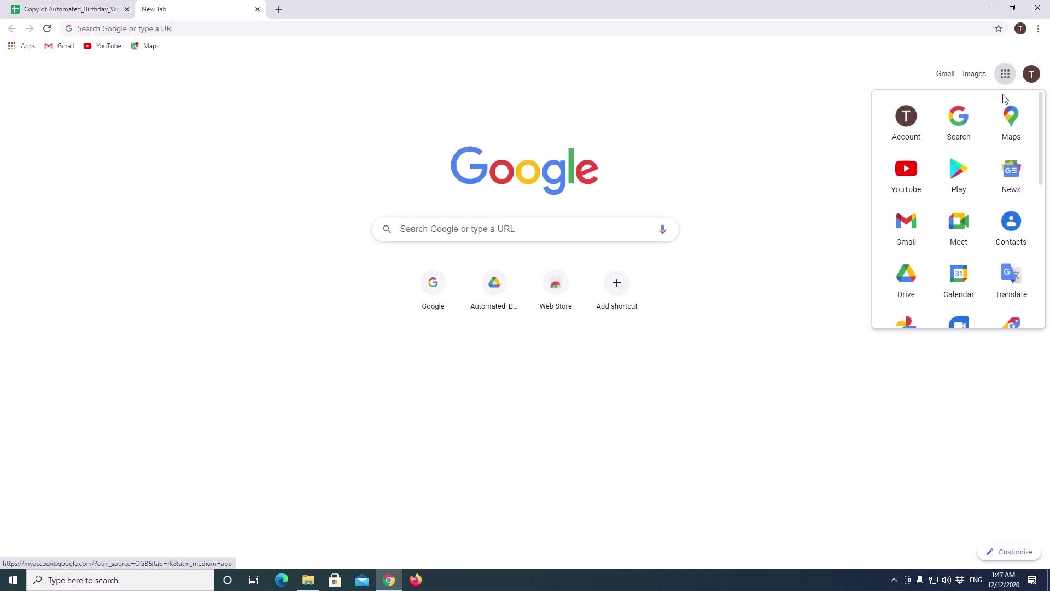
pyautogui.click(905, 277)
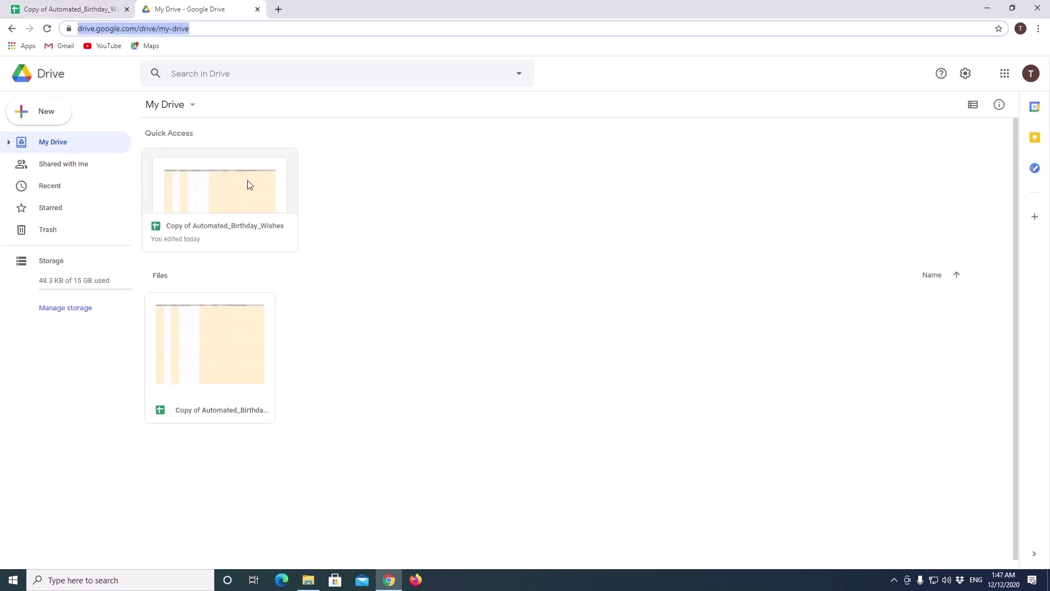
pyautogui.click(48, 116)
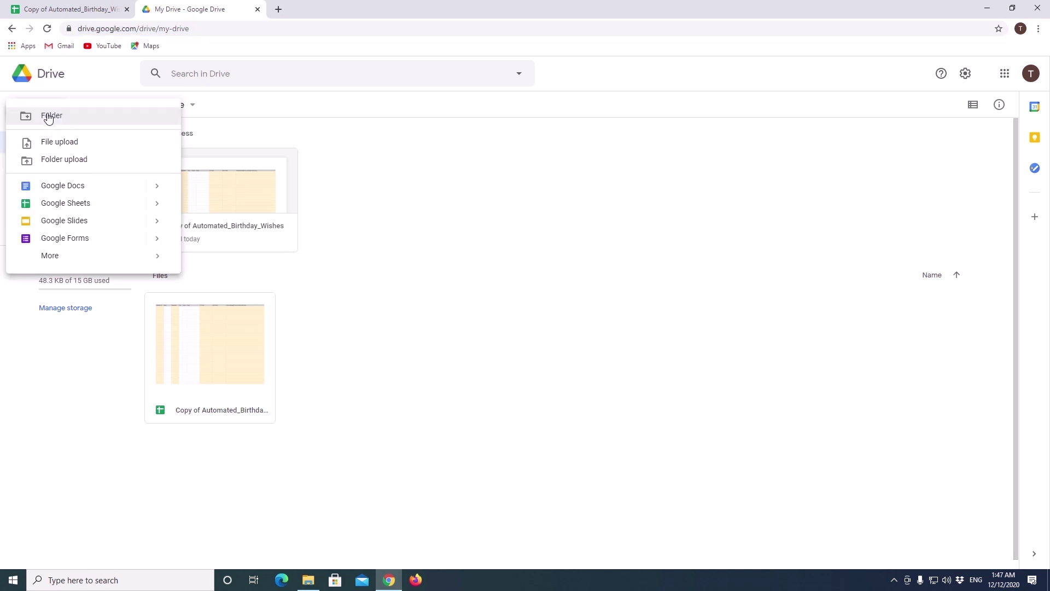
pyautogui.click(25, 116)
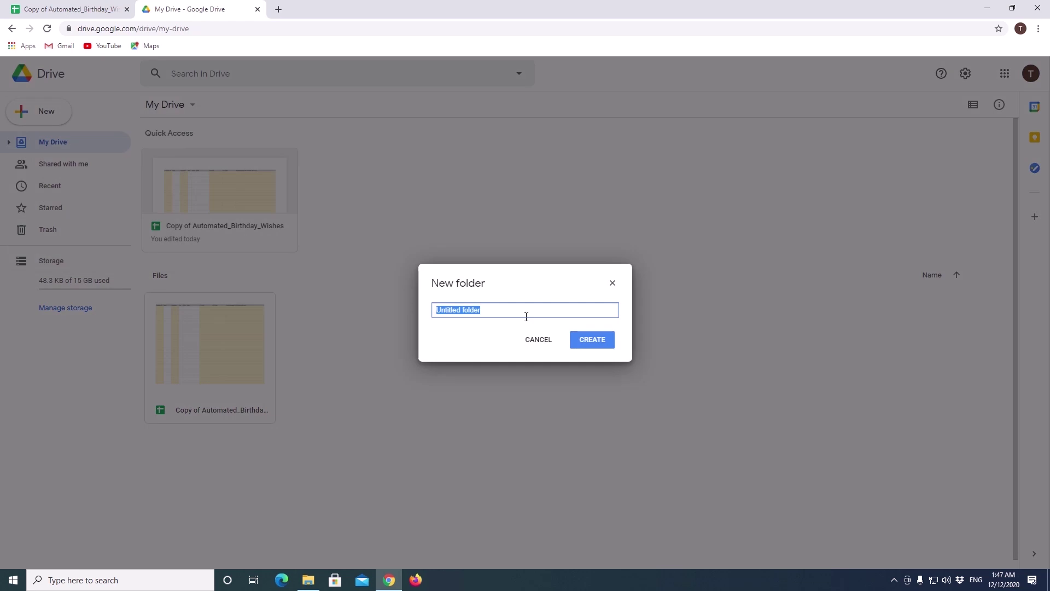
pyautogui.write('Imge')
pyautogui.click(589, 343)
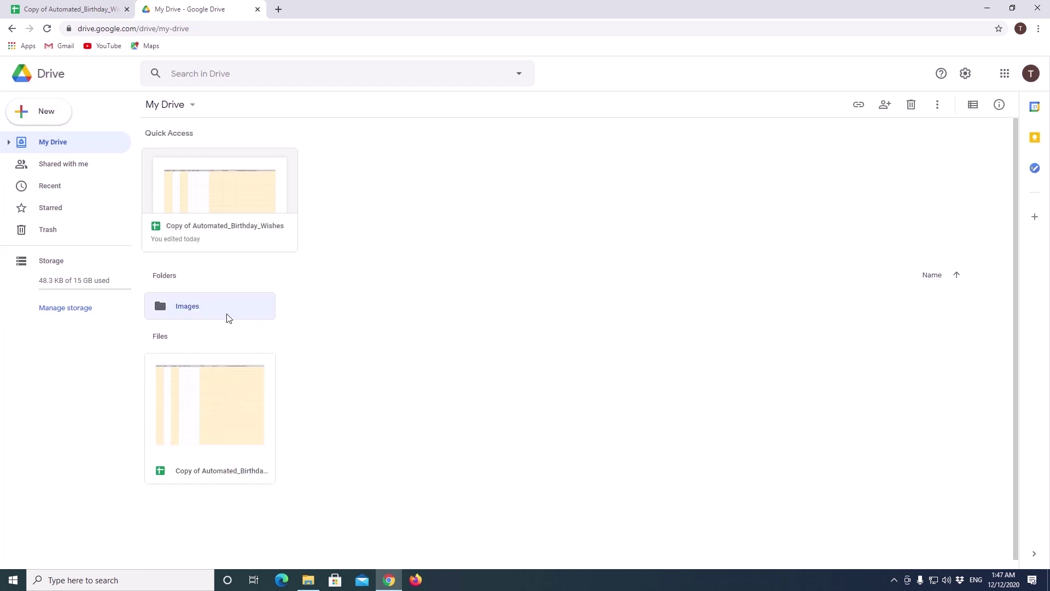
pyautogui.doubleClick(220, 313)
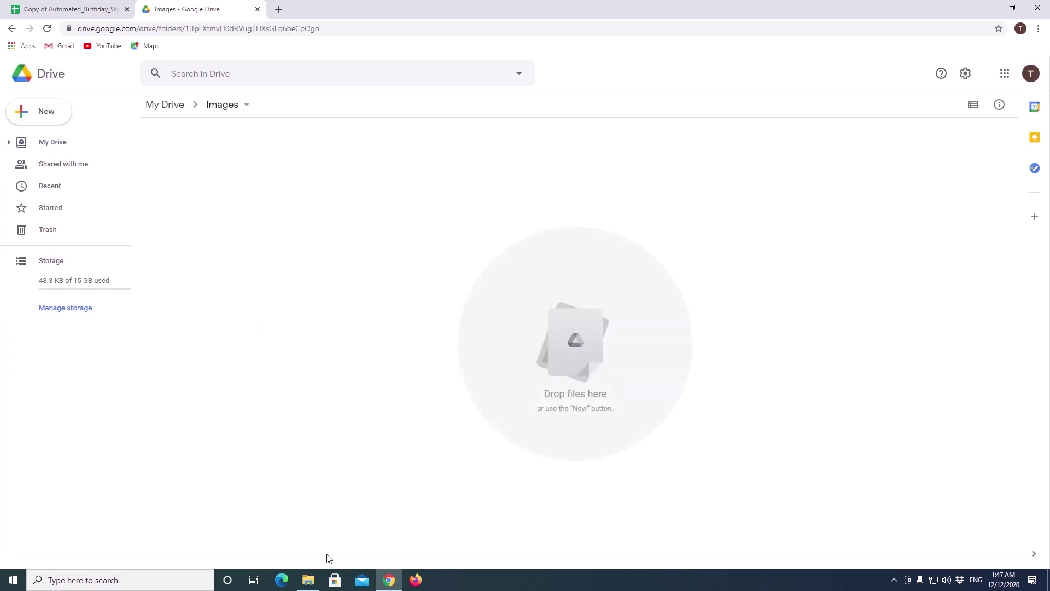
# Step: Drag Happy_Birthday_1.png from File Explorer into the Drive Images folder and select it
pyautogui.click(310, 581)
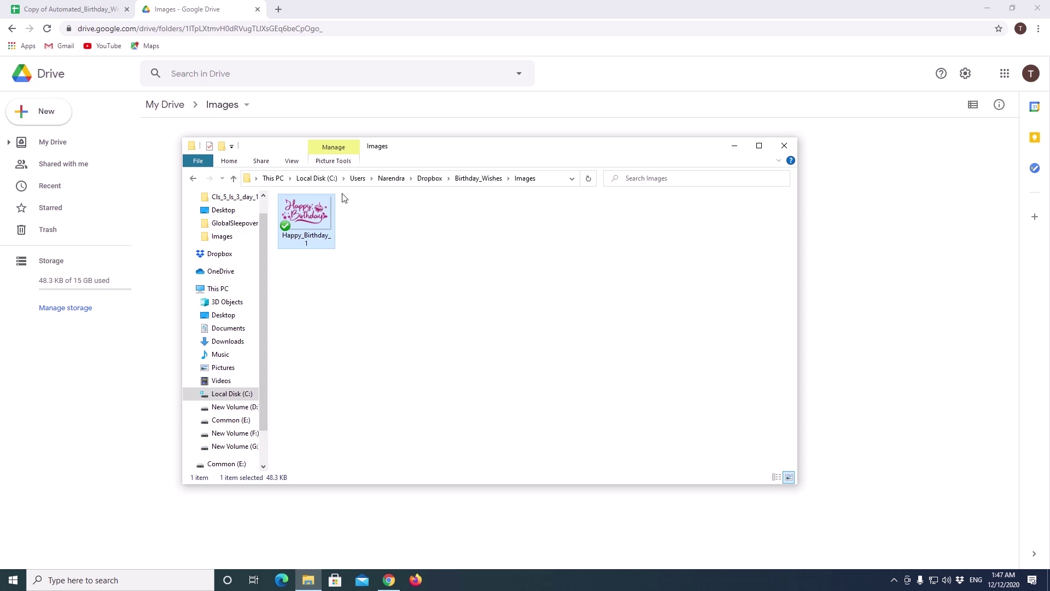
pyautogui.moveTo(421, 150); pyautogui.dragTo(787, 207)
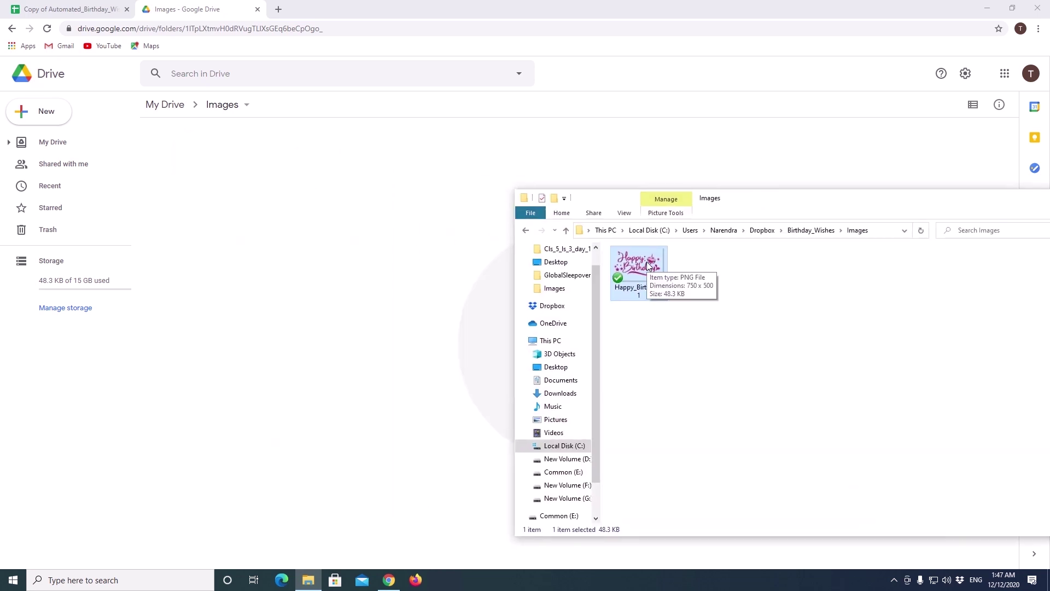
pyautogui.moveTo(649, 264); pyautogui.dragTo(290, 251)
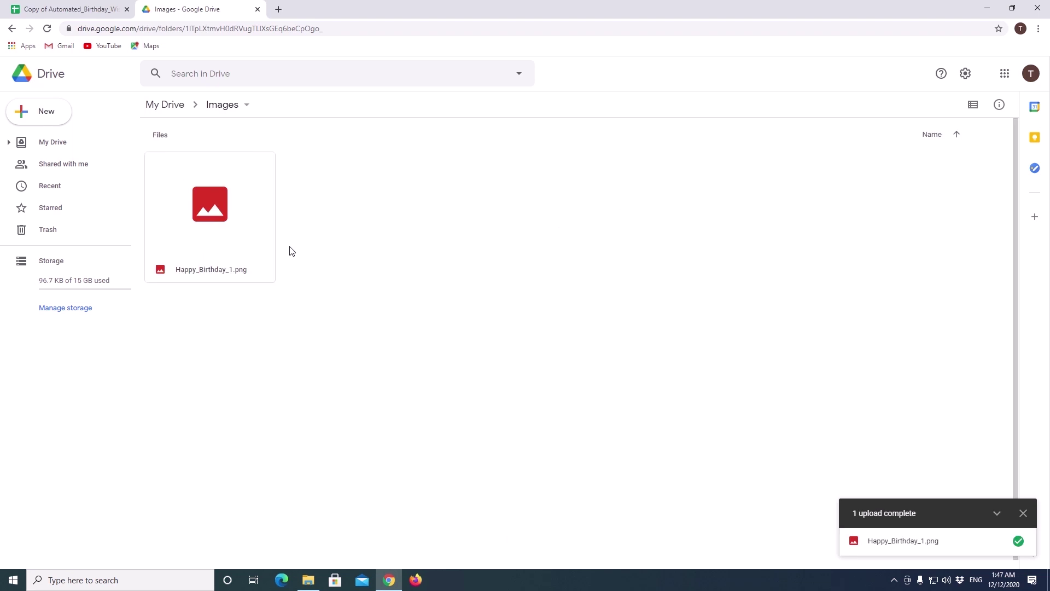
pyautogui.click(1022, 514)
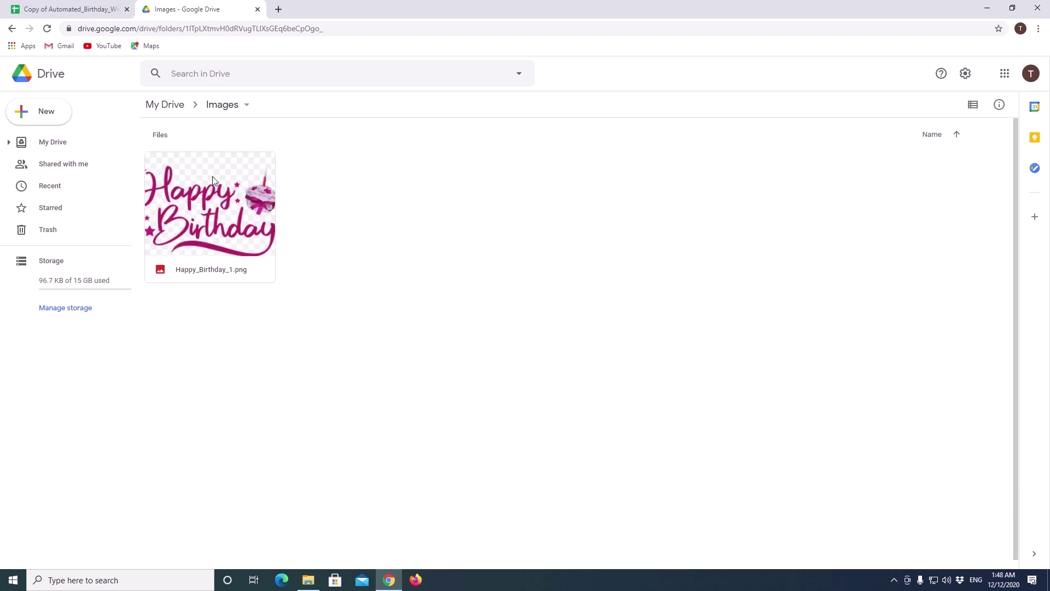
pyautogui.click(220, 189)
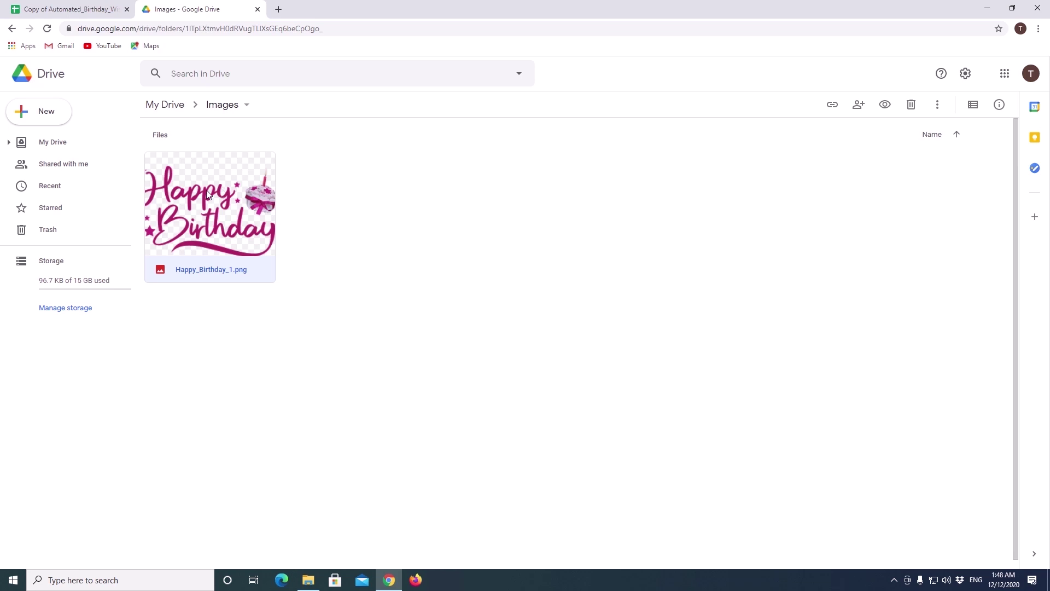
# Step: Share Happy_Birthday_1.png with anyone with the link and copy its file ID
pyautogui.click(858, 107)
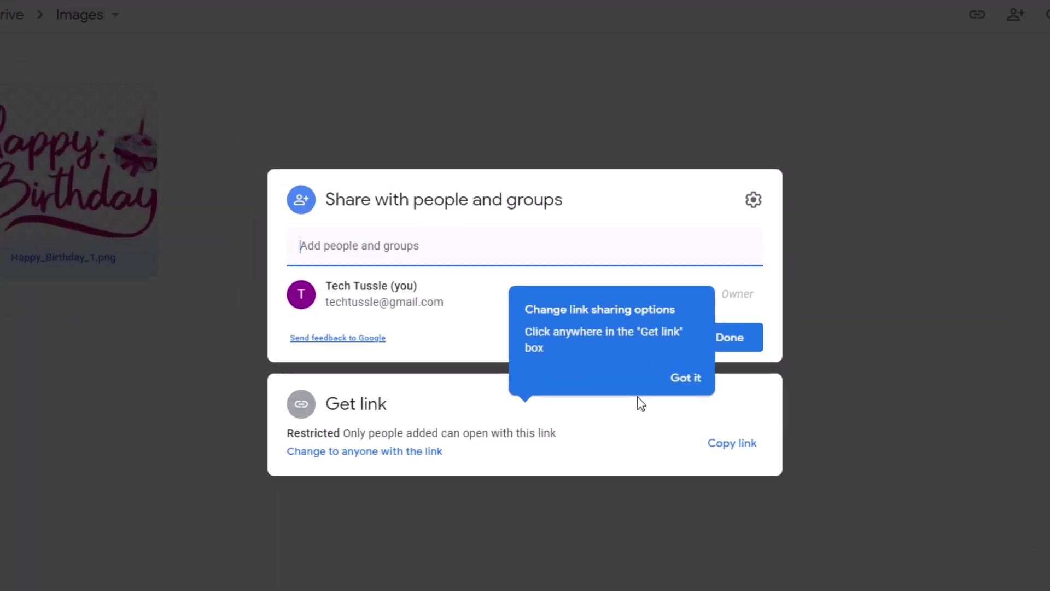
pyautogui.click(683, 378)
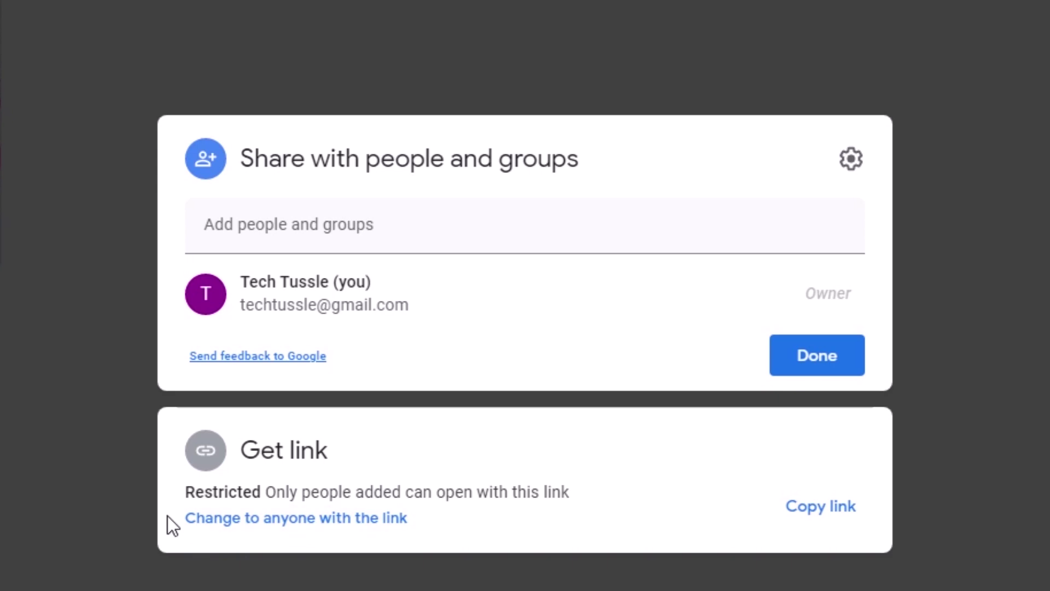
pyautogui.click(334, 519)
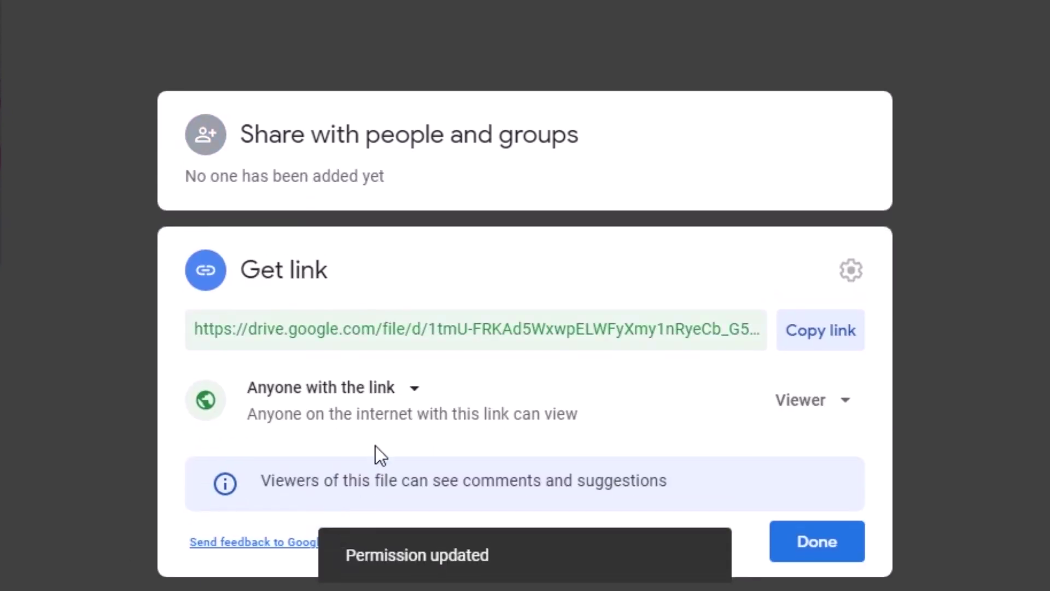
pyautogui.click(662, 328)
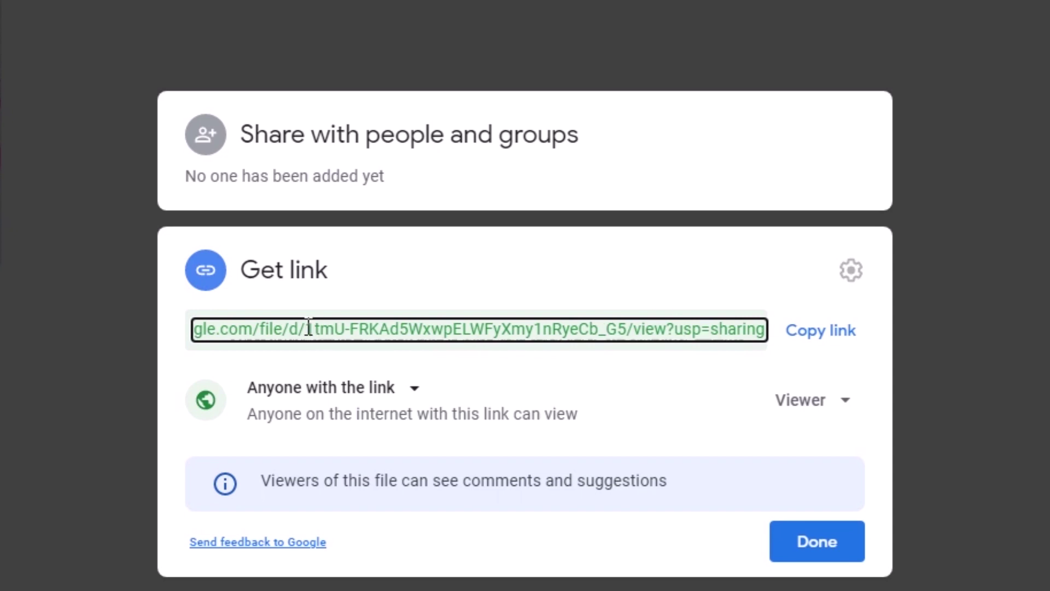
pyautogui.moveTo(308, 328); pyautogui.dragTo(628, 330)
pyautogui.hotkey('ctrl', 'c')
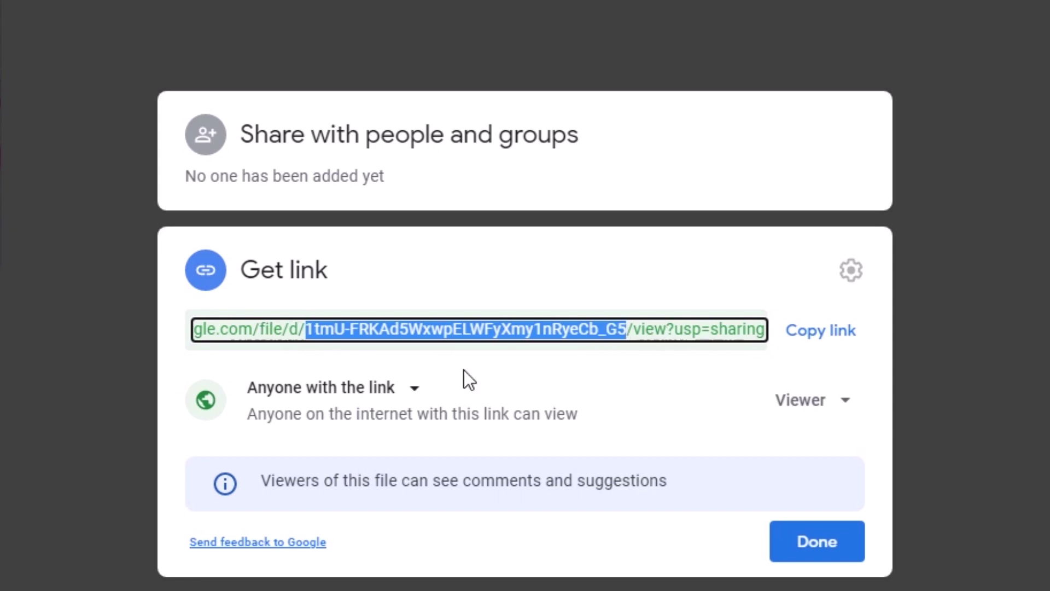
pyautogui.rightClick(563, 324)
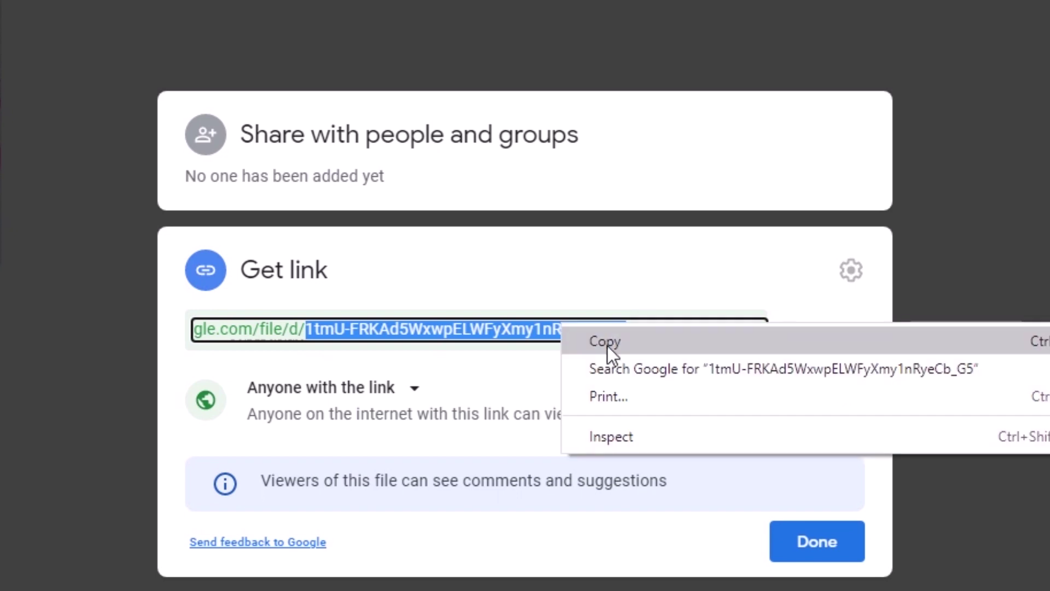
pyautogui.click(607, 345)
pyautogui.click(817, 541)
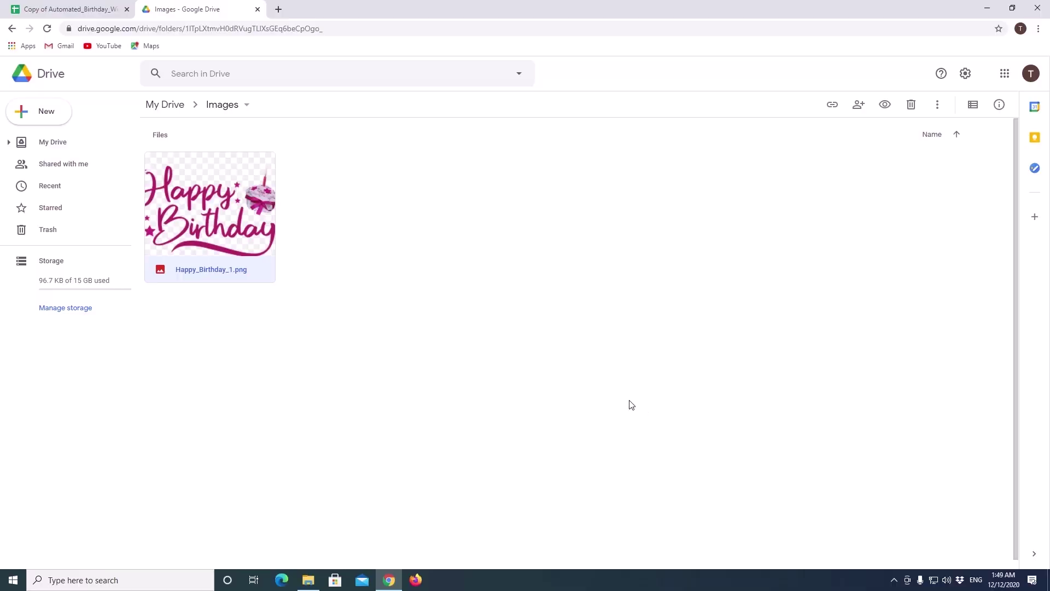
# Step: Paste the copied image file ID into cell A2 of the Images sheet
pyautogui.click(72, 11)
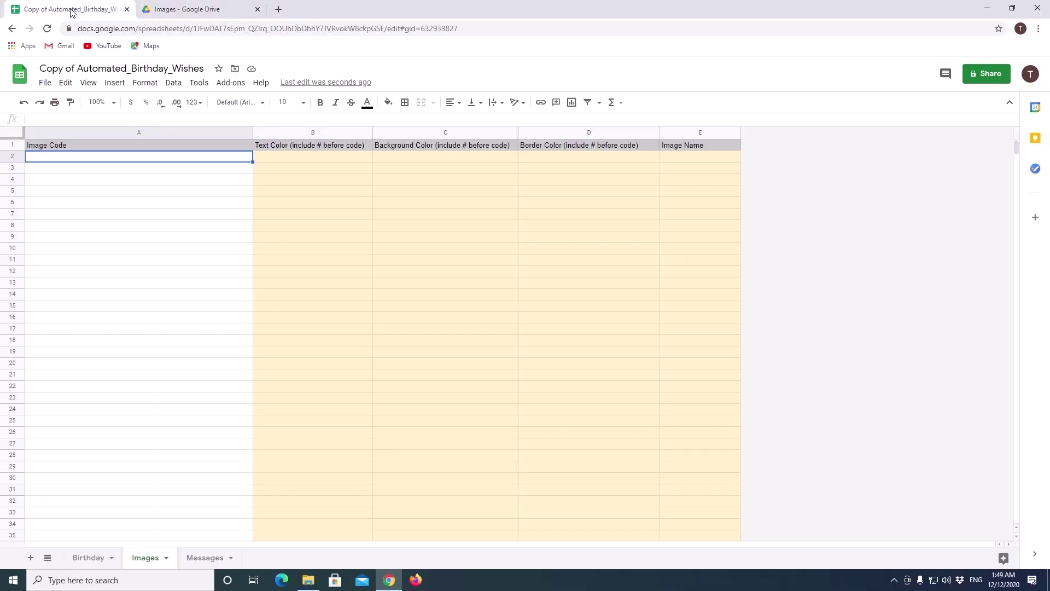
pyautogui.doubleClick(94, 158)
pyautogui.hotkey('ctrl', 'v')
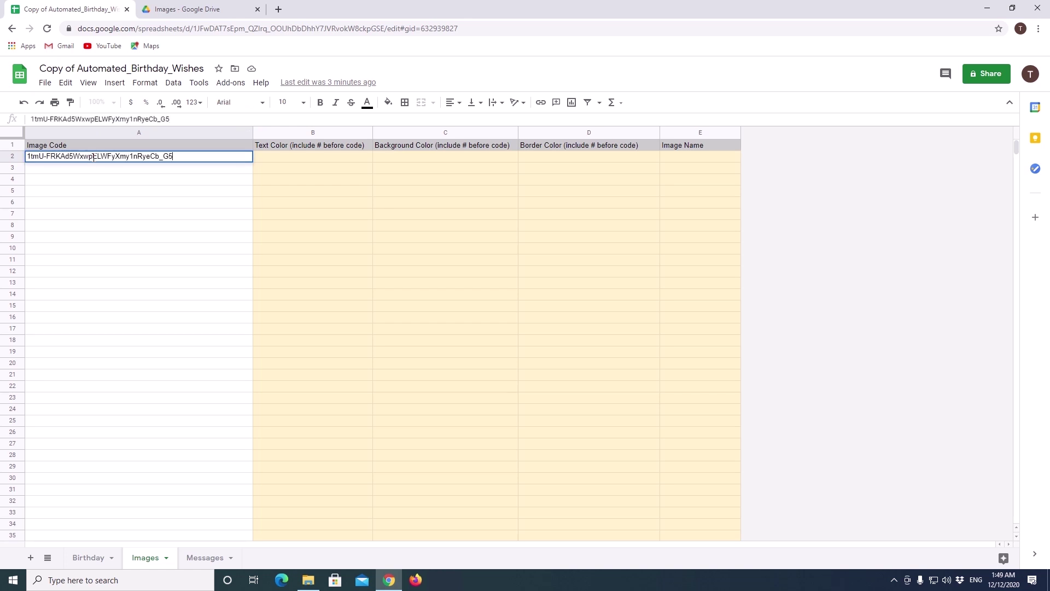
pyautogui.press('Return')
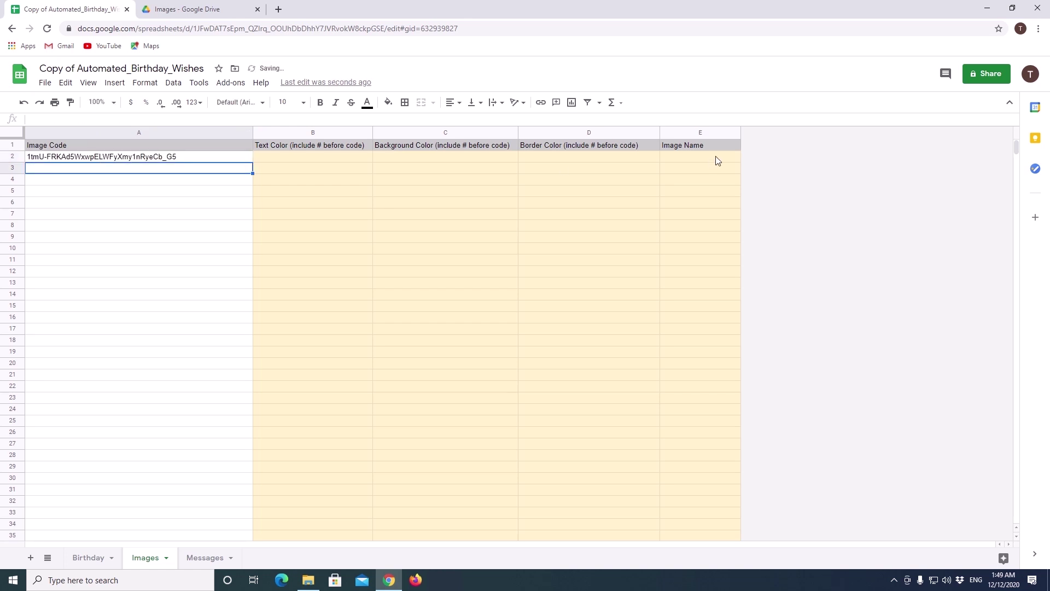
# Step: Enter Birthday_1 as the image name in E2 and review columns A to E
pyautogui.click(704, 159)
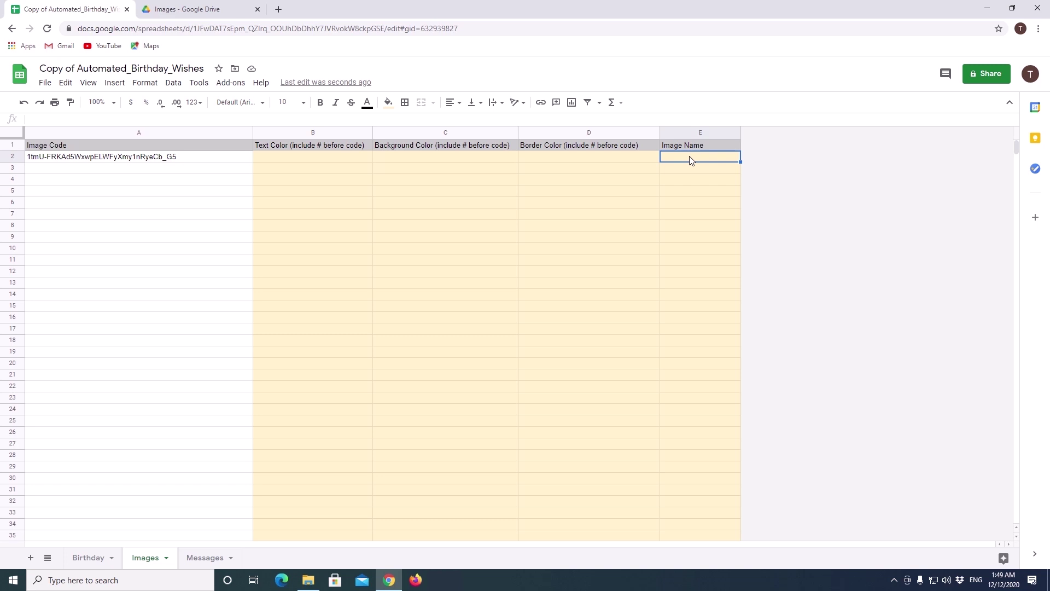
pyautogui.write('Birthday_1')
pyautogui.press('Return')
pyautogui.click(690, 157)
pyautogui.moveTo(304, 130); pyautogui.dragTo(683, 127)
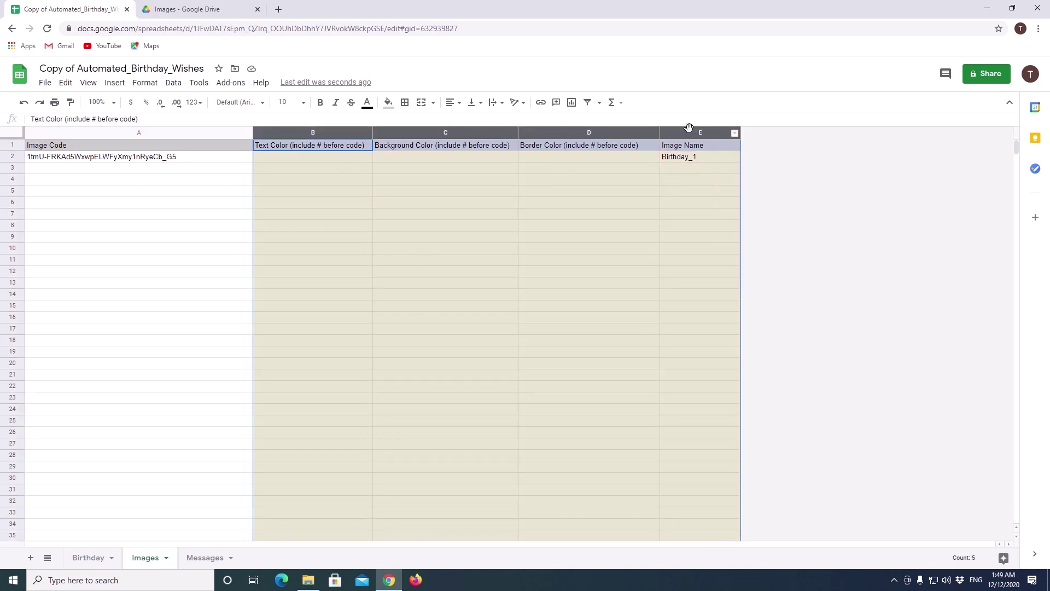
pyautogui.click(125, 134)
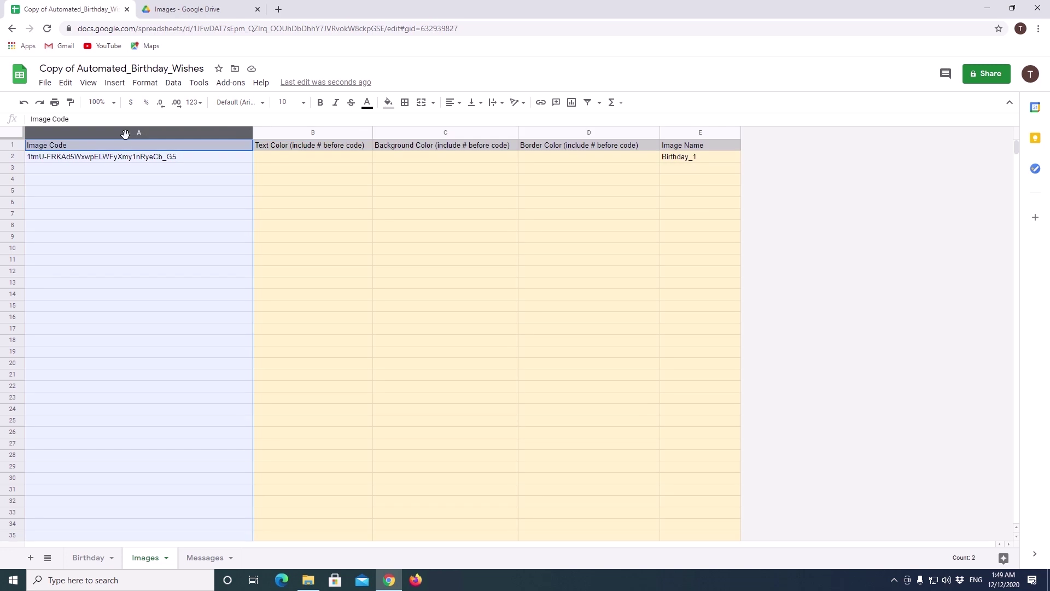
pyautogui.click(193, 157)
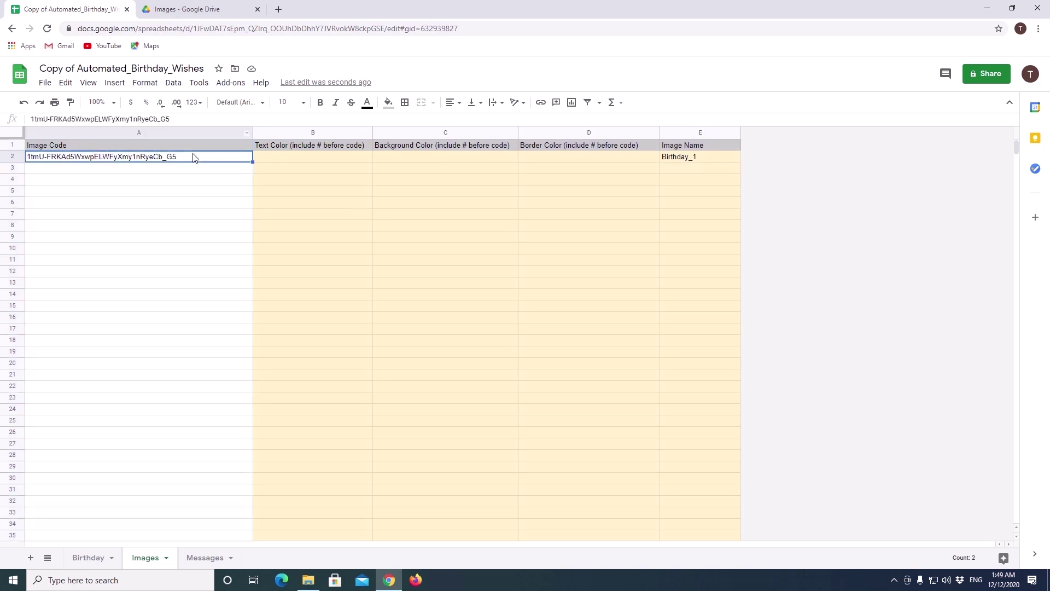
# Step: Find Shutterfly's birthday quotes and select the 'On your birthday we wish for you' quote
pyautogui.click(209, 563)
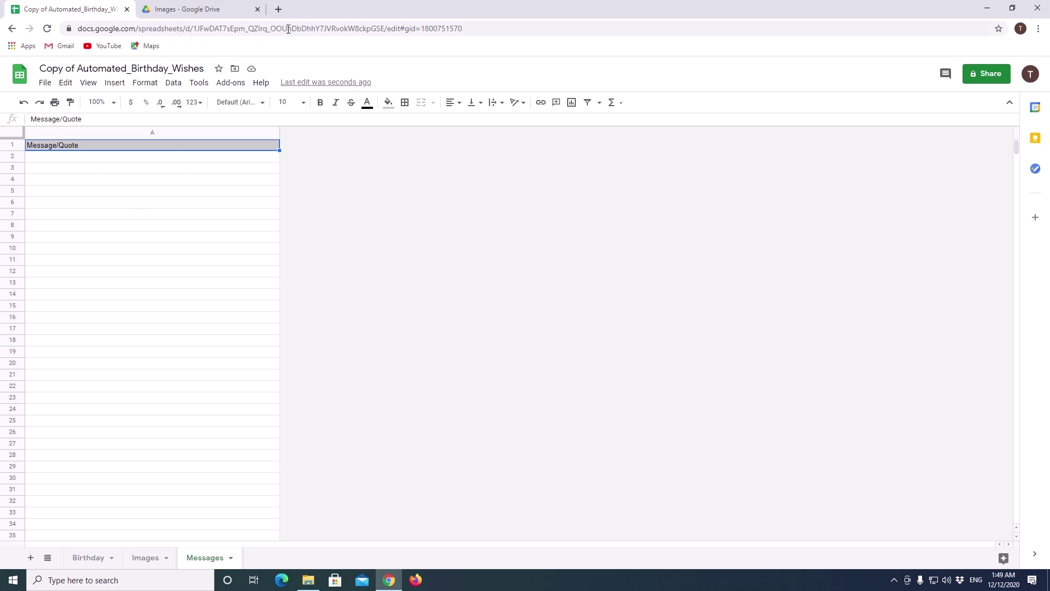
pyautogui.click(279, 10)
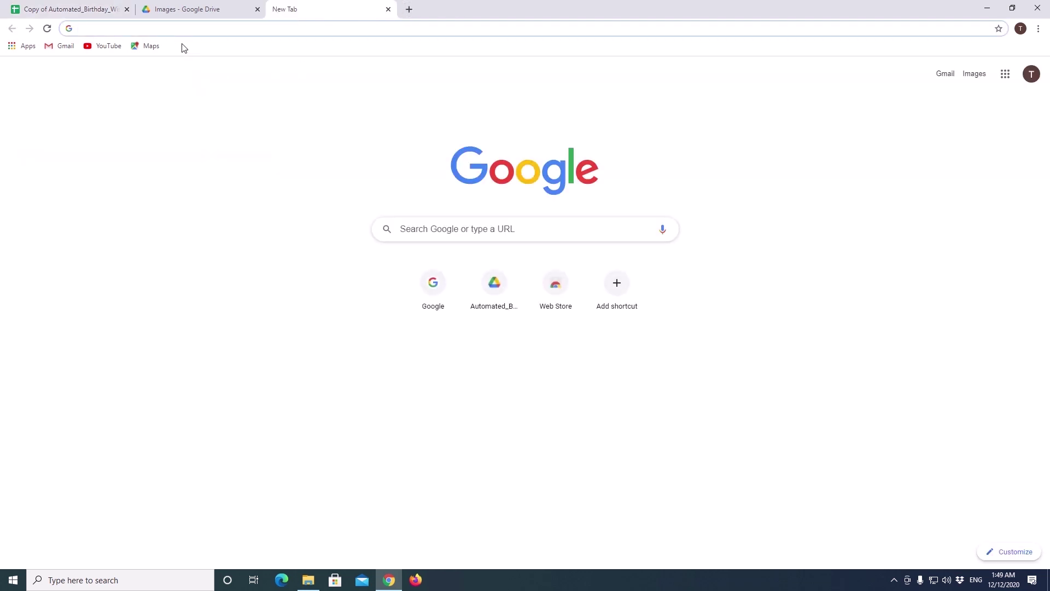
pyautogui.write('birthday')
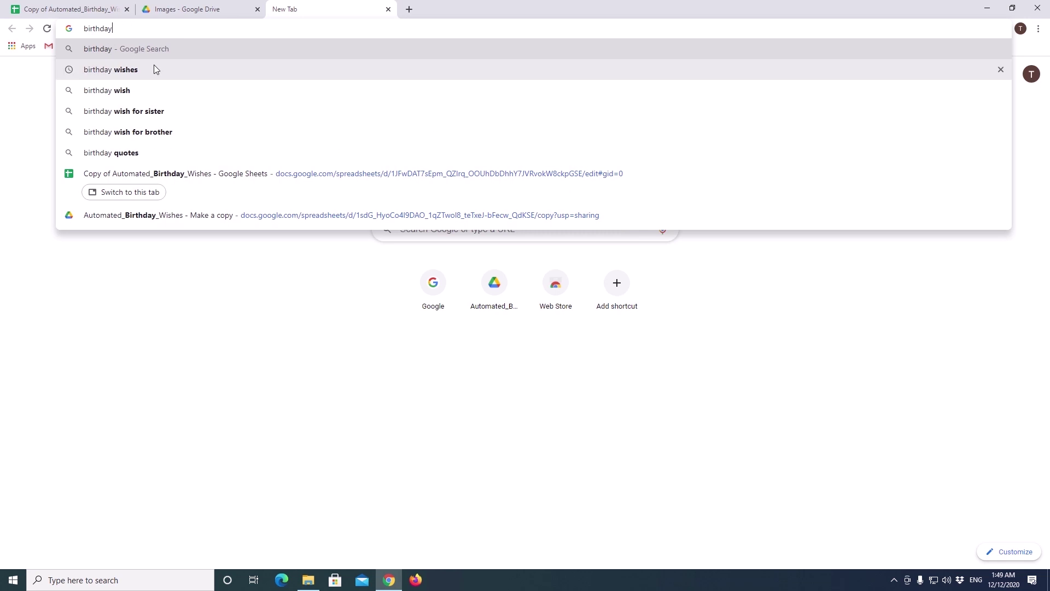
pyautogui.click(154, 67)
pyautogui.click(221, 339)
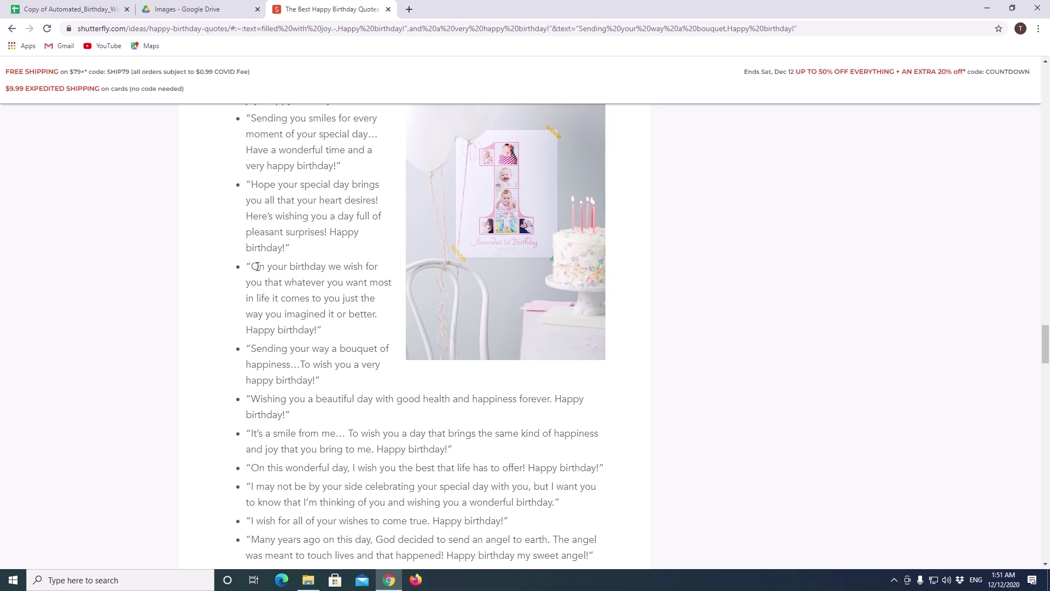
pyautogui.moveTo(257, 266); pyautogui.dragTo(371, 298)
pyautogui.moveTo(250, 266); pyautogui.dragTo(379, 319)
pyautogui.hotkey('ctrl', 'c')
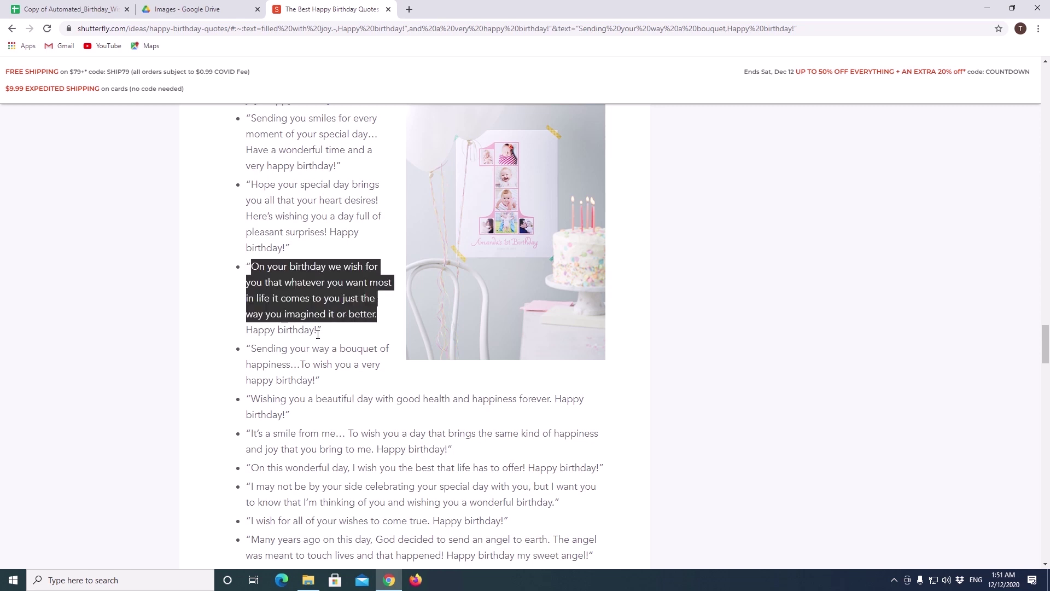
# Step: Paste the birthday quote into cell A2 of the Messages sheet
pyautogui.click(65, 11)
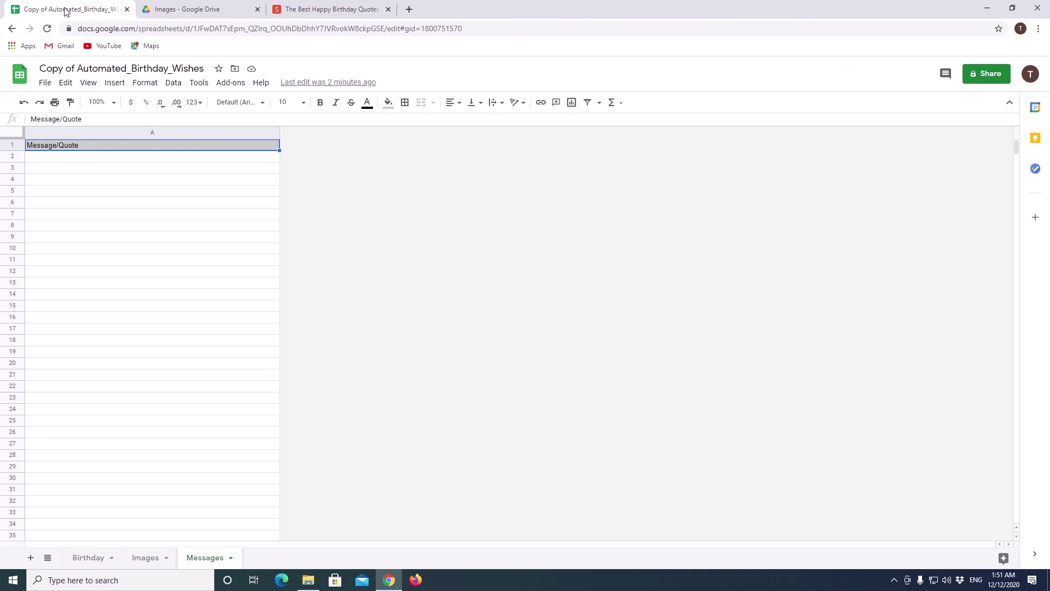
pyautogui.click(60, 160)
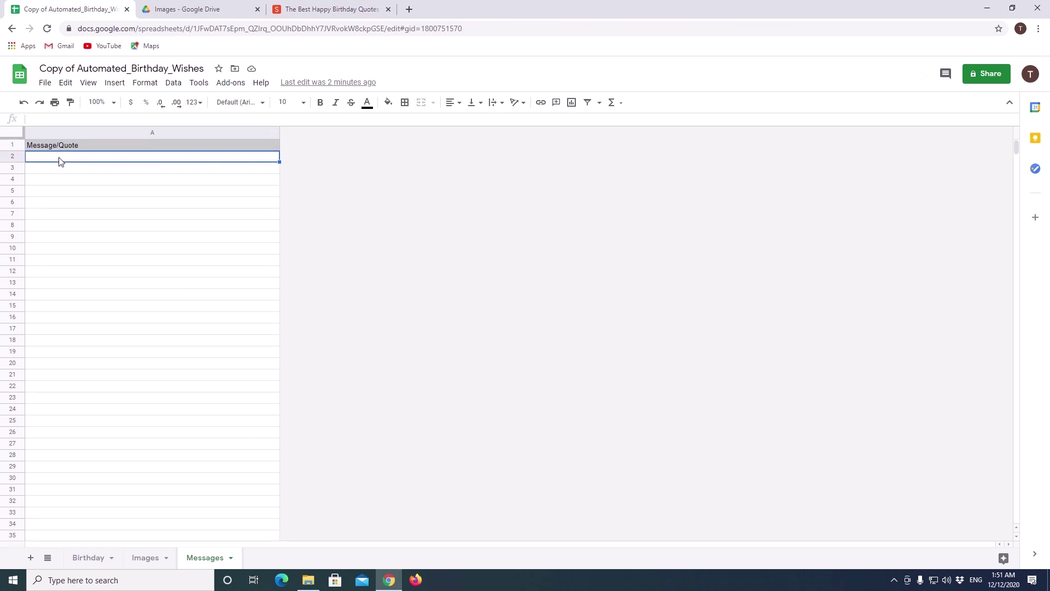
pyautogui.doubleClick(59, 157)
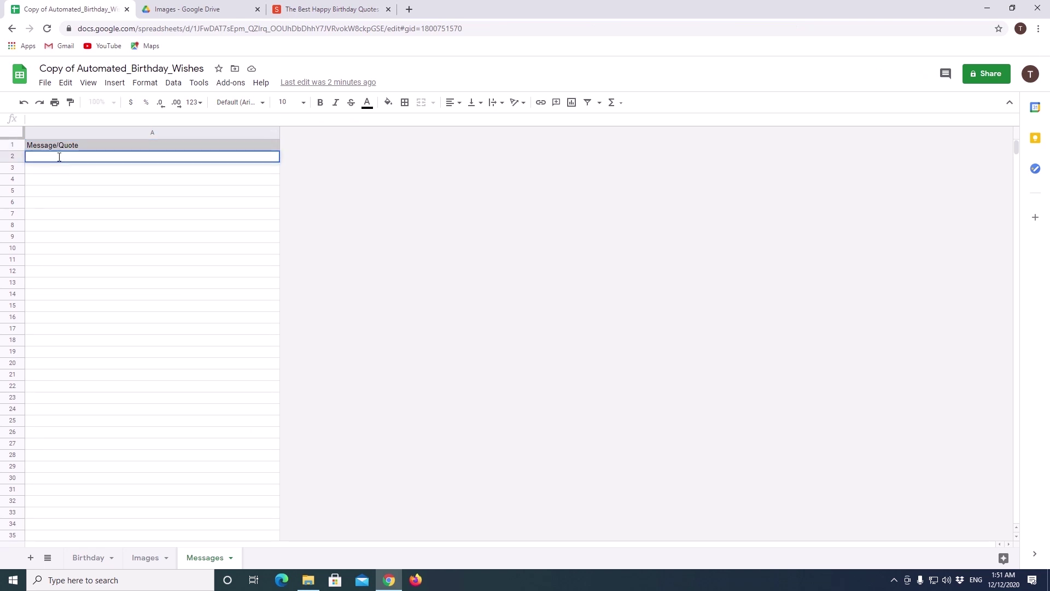
pyautogui.hotkey('ctrl', 'v')
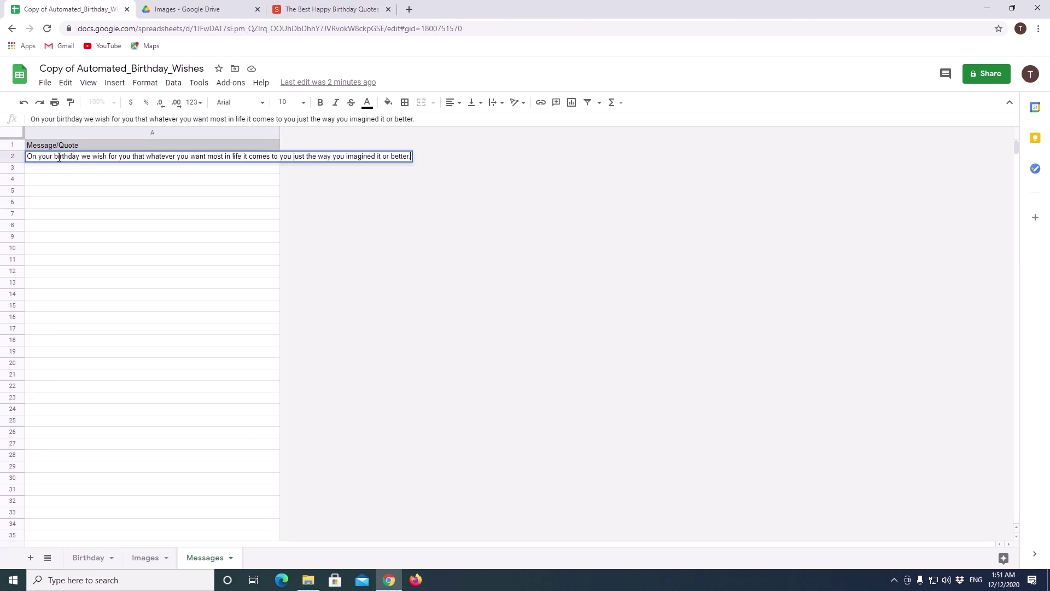
pyautogui.press('Return')
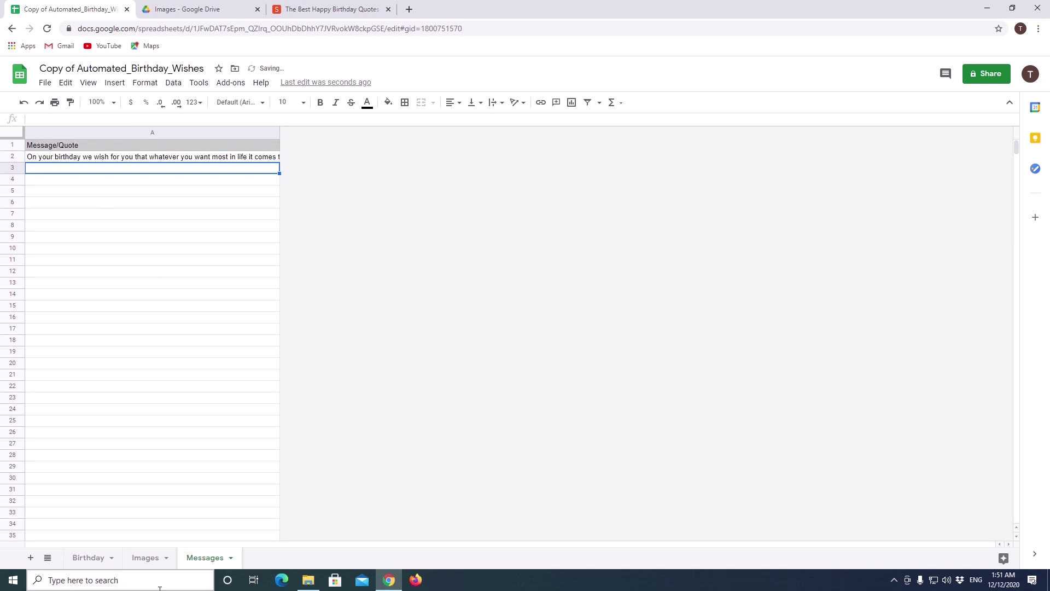
# Step: Select row 2 on the Birthday, Images and Messages sheets in turn
pyautogui.click(84, 558)
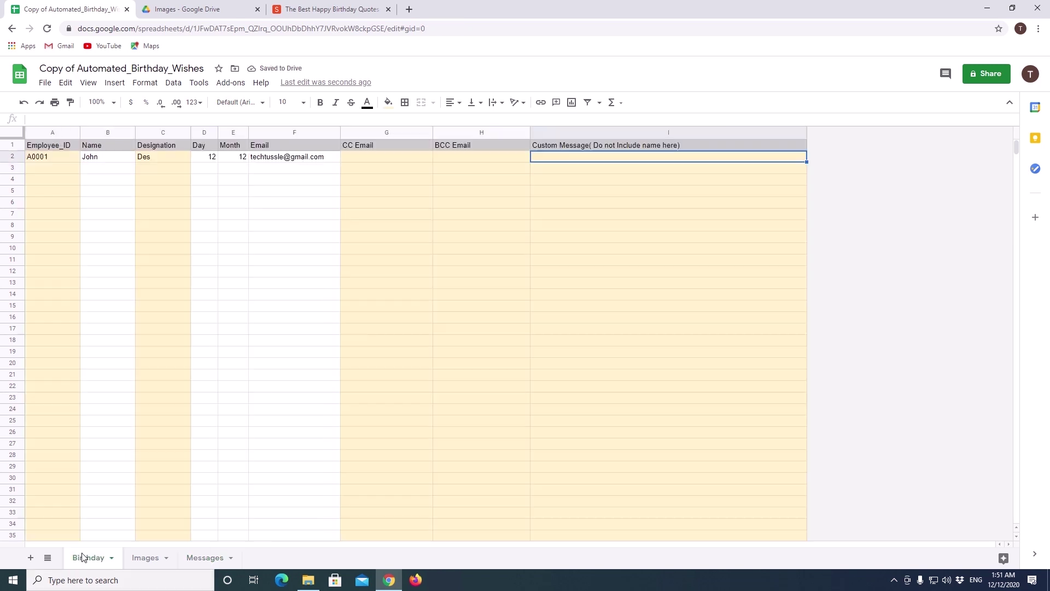
pyautogui.click(13, 157)
pyautogui.click(141, 559)
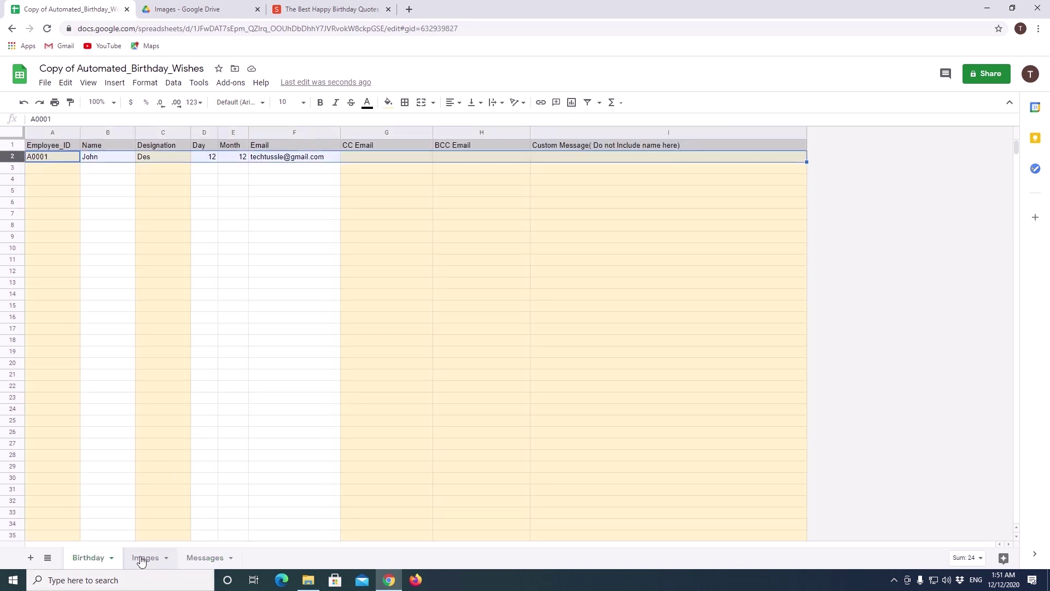
pyautogui.click(13, 157)
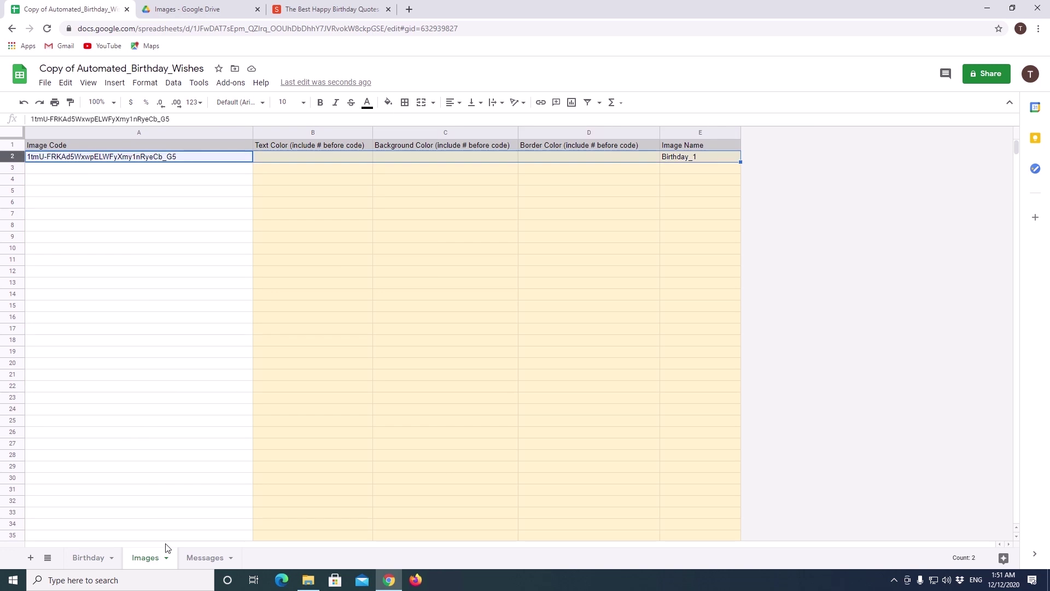
pyautogui.click(208, 559)
pyautogui.click(13, 157)
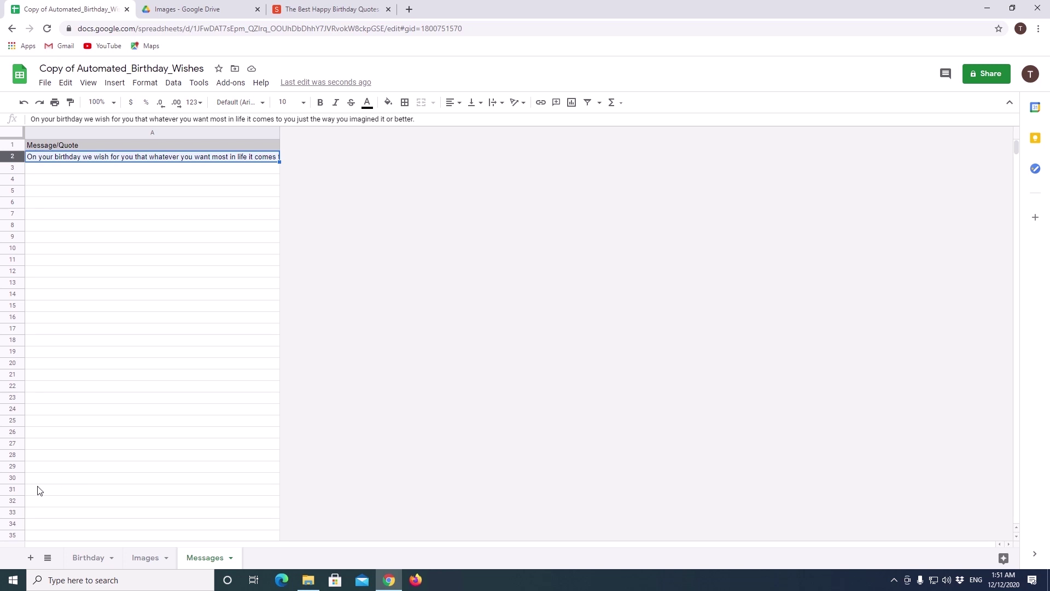
# Step: From the script editor, run Send_Birthday_Wishes and start authorizing it with your Google account
pyautogui.click(199, 82)
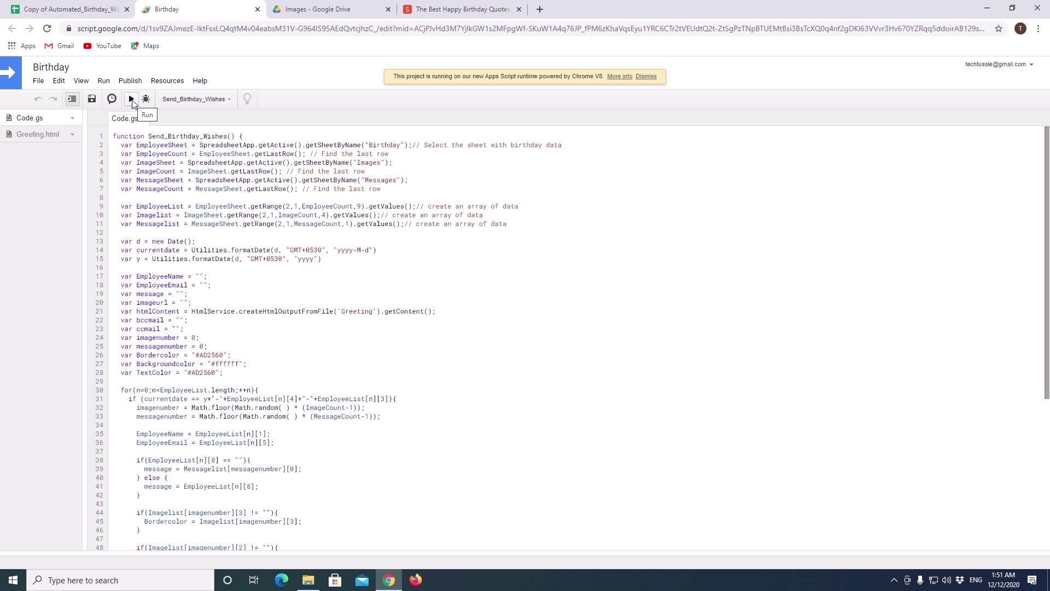
pyautogui.click(131, 101)
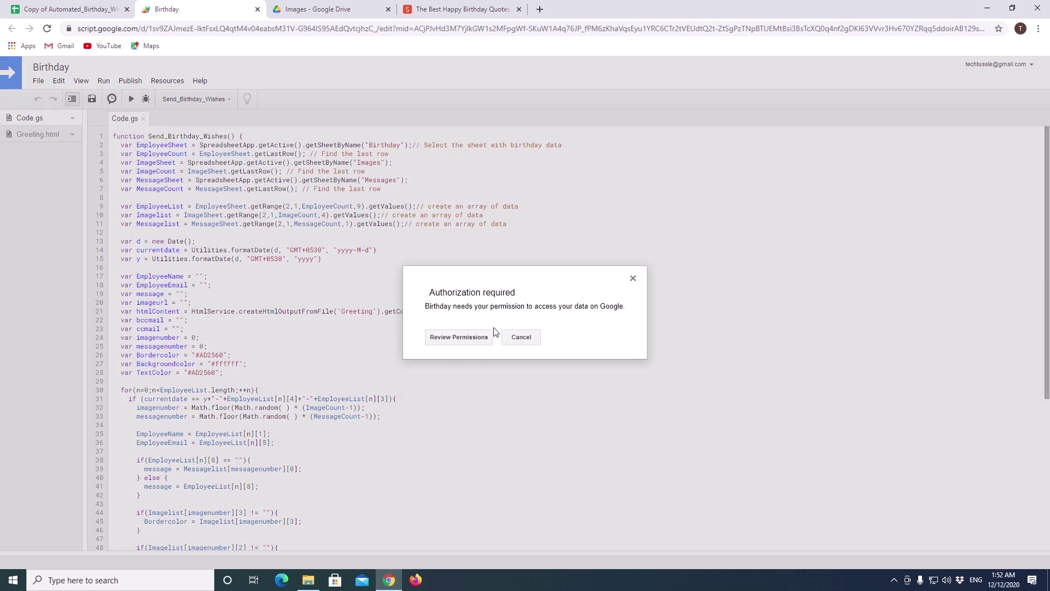
pyautogui.click(464, 337)
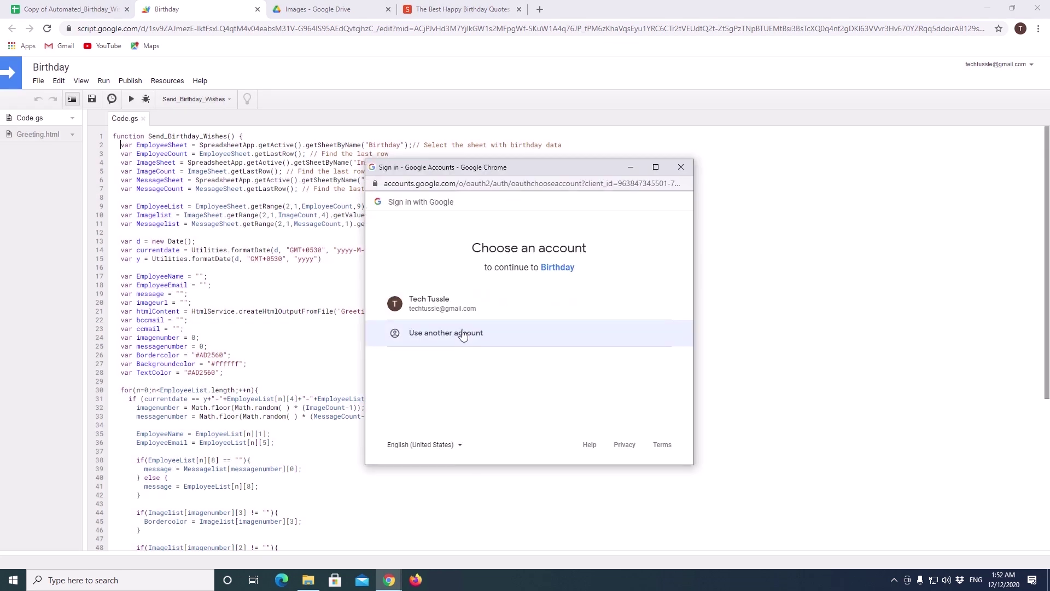
pyautogui.click(462, 312)
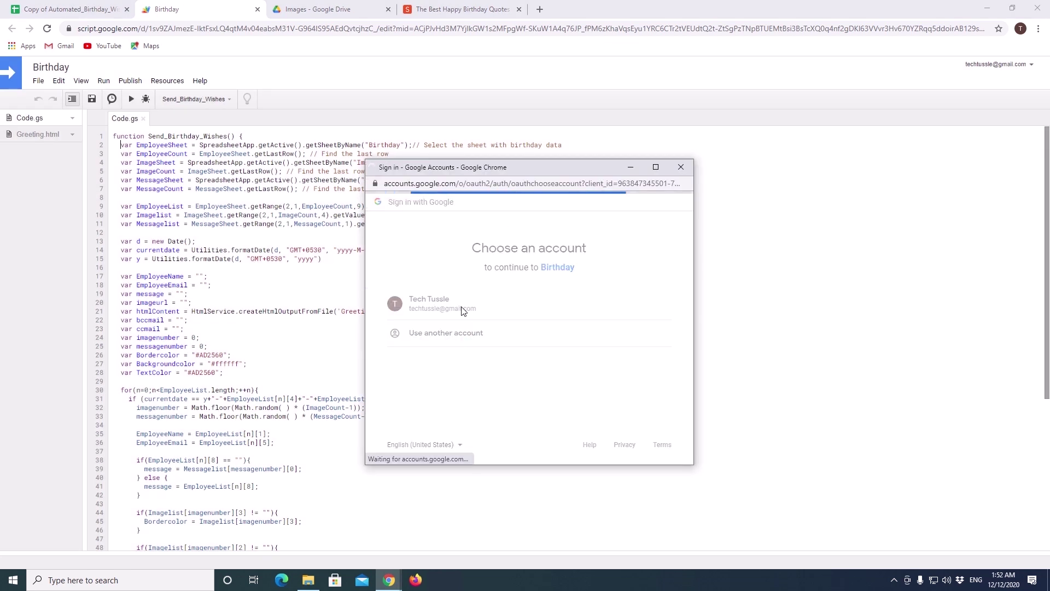
# Step: Continue past the unverified-app warning to Birthday, allow Gmail and Sheets access, then rerun the function
pyautogui.click(399, 366)
pyautogui.scroll(-1, 410, 394)
pyautogui.click(407, 411)
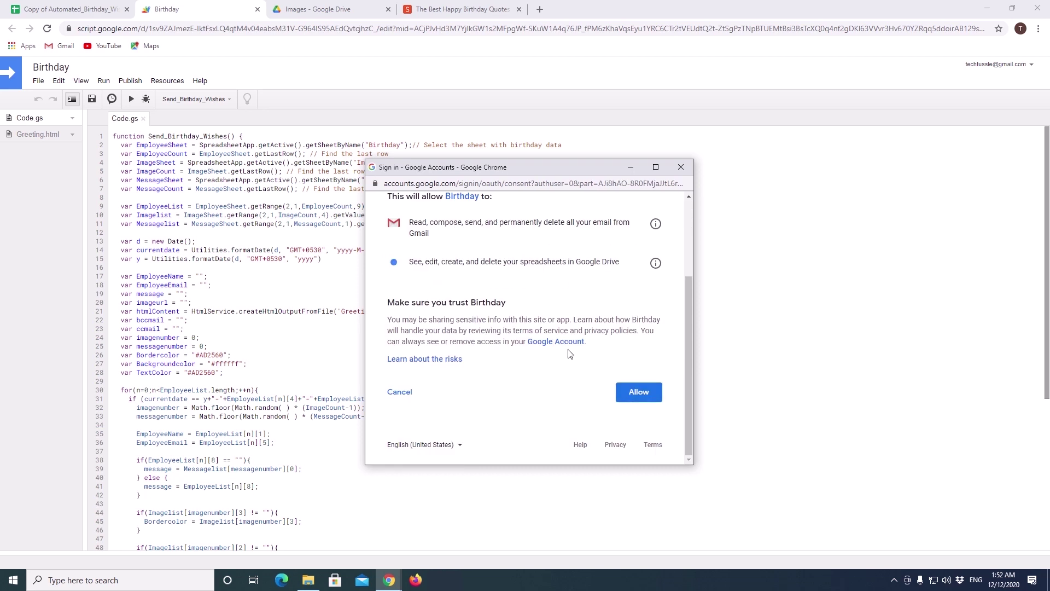
pyautogui.scroll(3, 508, 306)
pyautogui.scroll(-2, 421, 373)
pyautogui.click(638, 392)
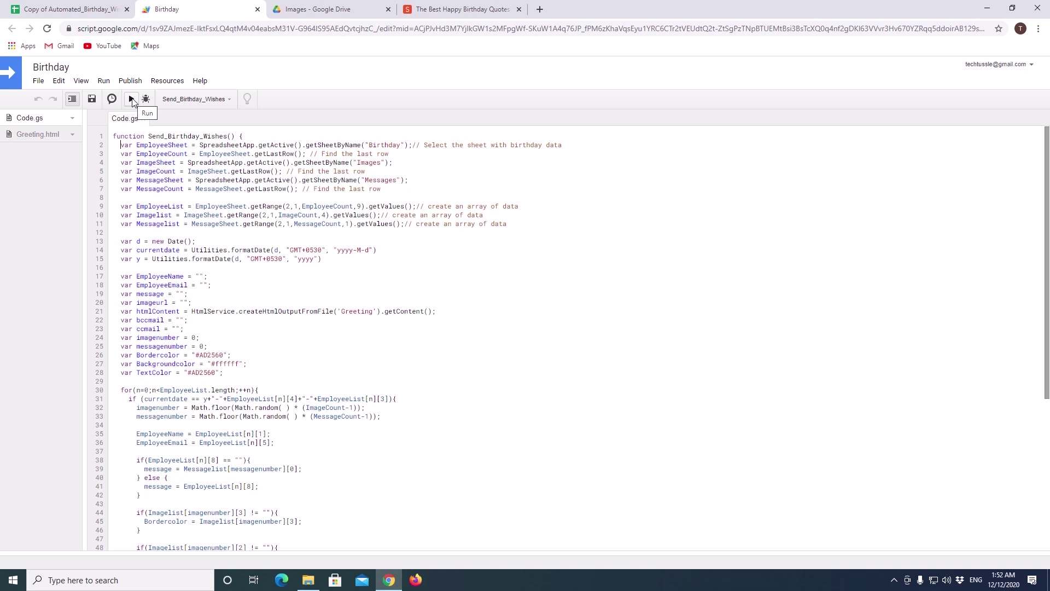
pyautogui.click(131, 99)
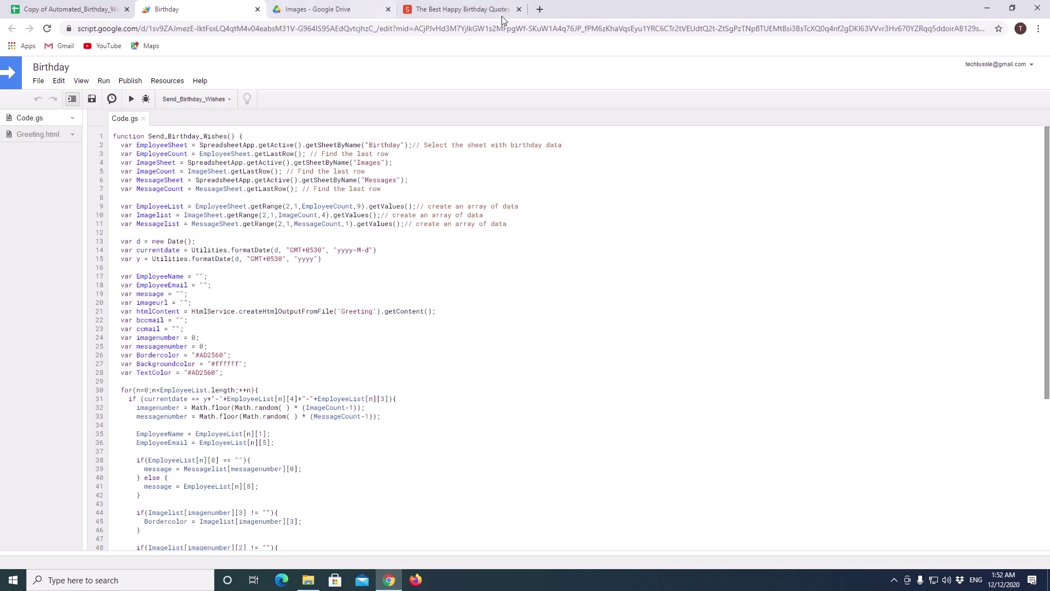
# Step: In a new tab, open the 'Happy Birthday John' email and scroll through its quote and pink image
pyautogui.click(539, 9)
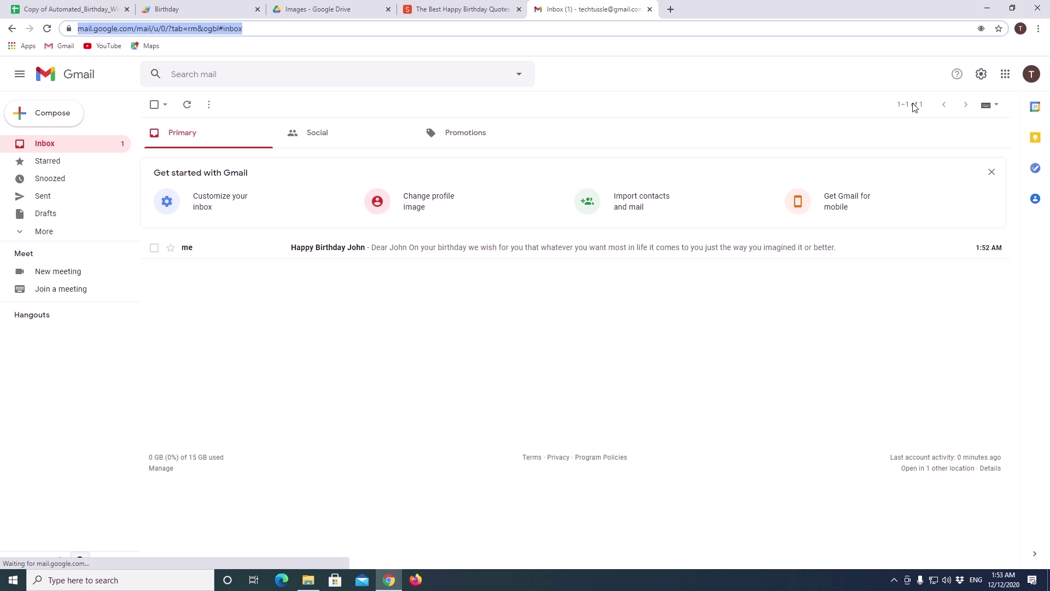
pyautogui.click(343, 251)
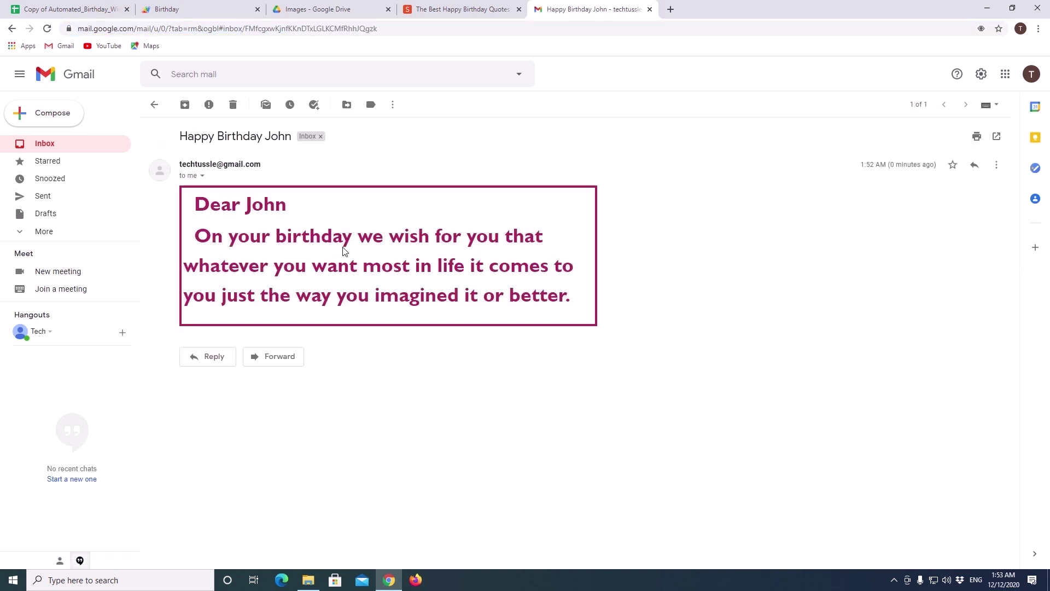
pyautogui.scroll(-2, 343, 251)
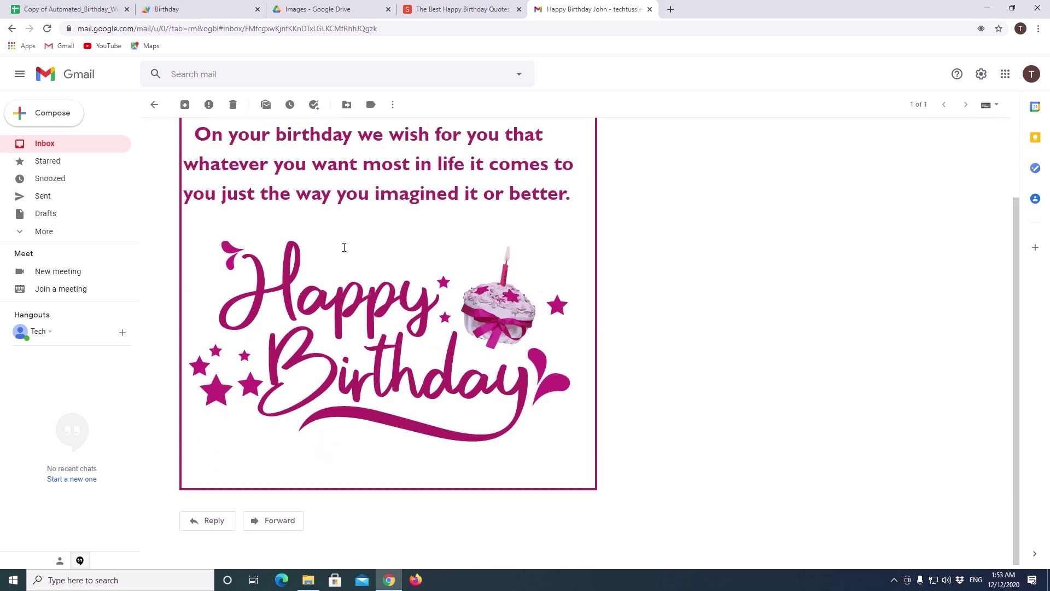
pyautogui.scroll(1, 345, 246)
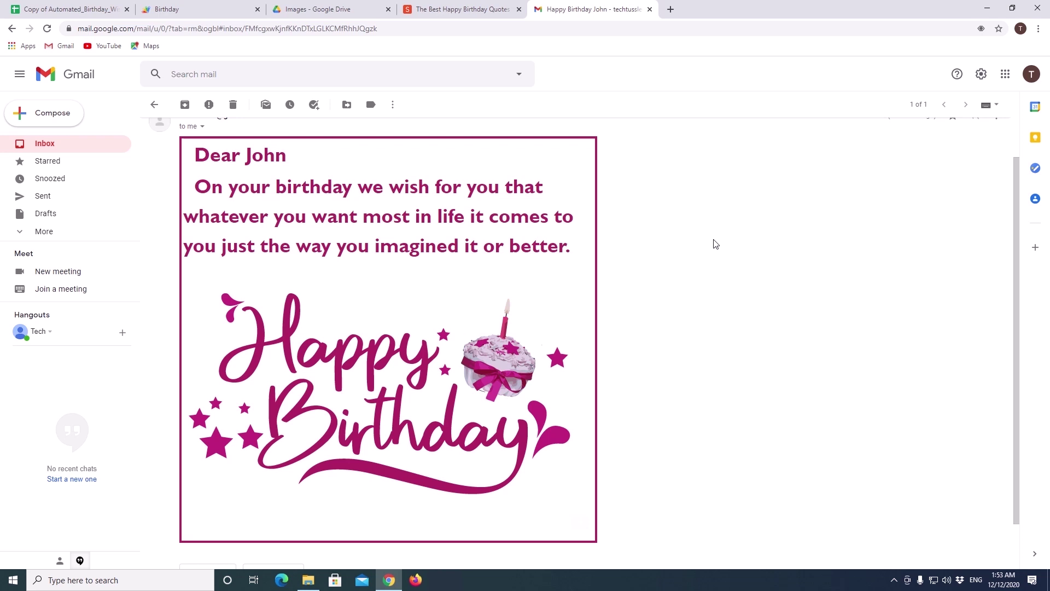
pyautogui.scroll(1, 699, 263)
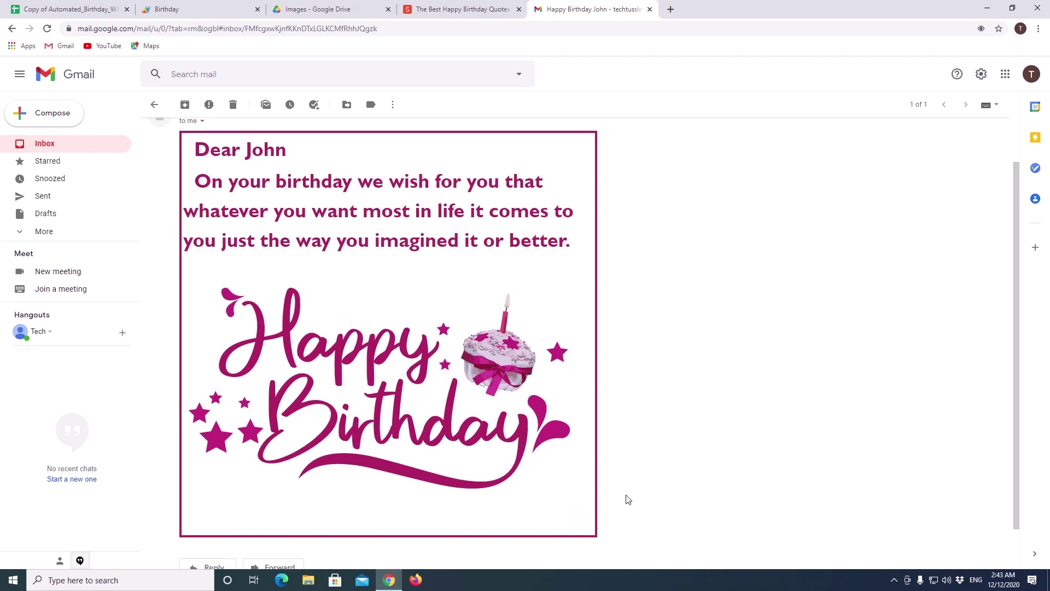
# Step: On the Birthday project's triggers page, add a trigger running Send_Birthday_Wishes from the Head deployment
pyautogui.click(193, 11)
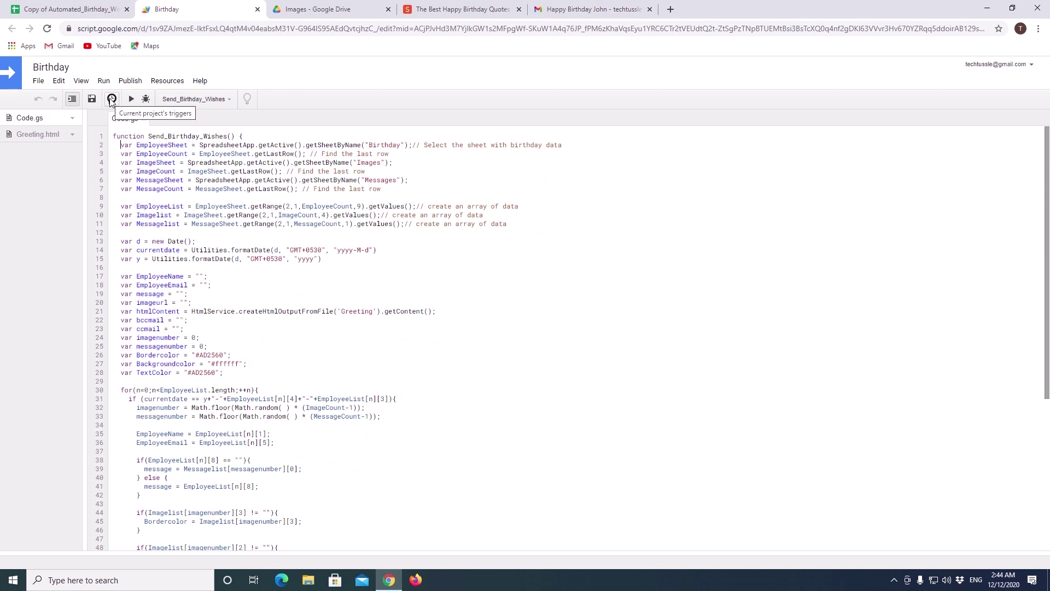
pyautogui.click(112, 99)
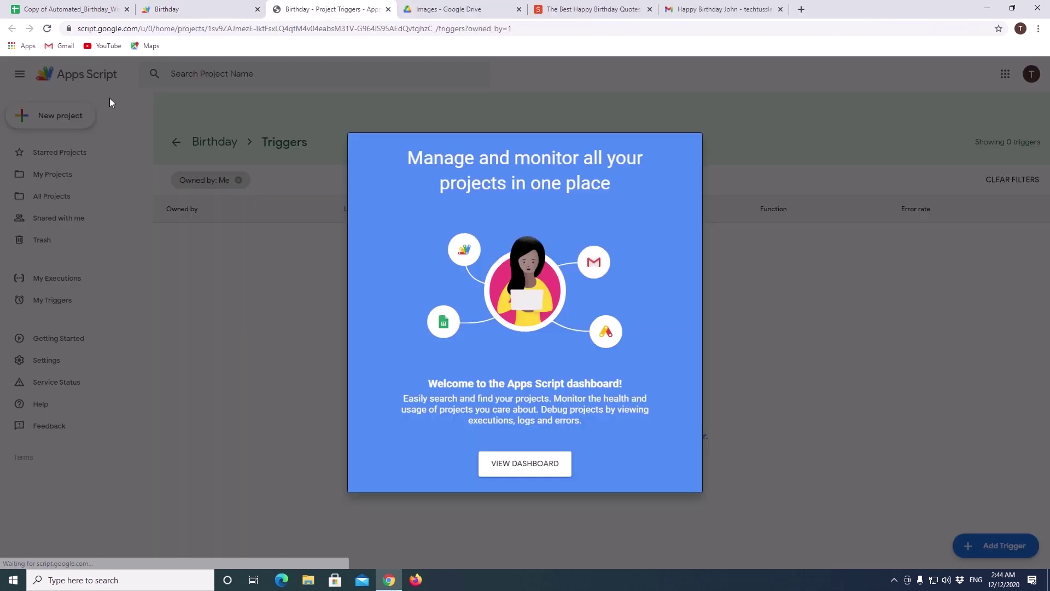
pyautogui.click(533, 462)
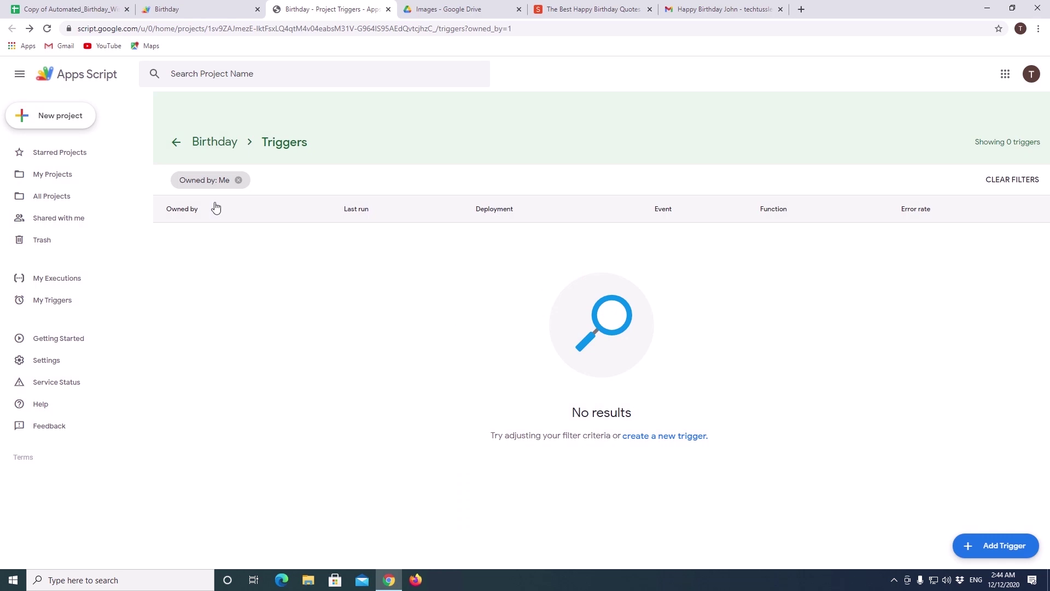
pyautogui.click(993, 546)
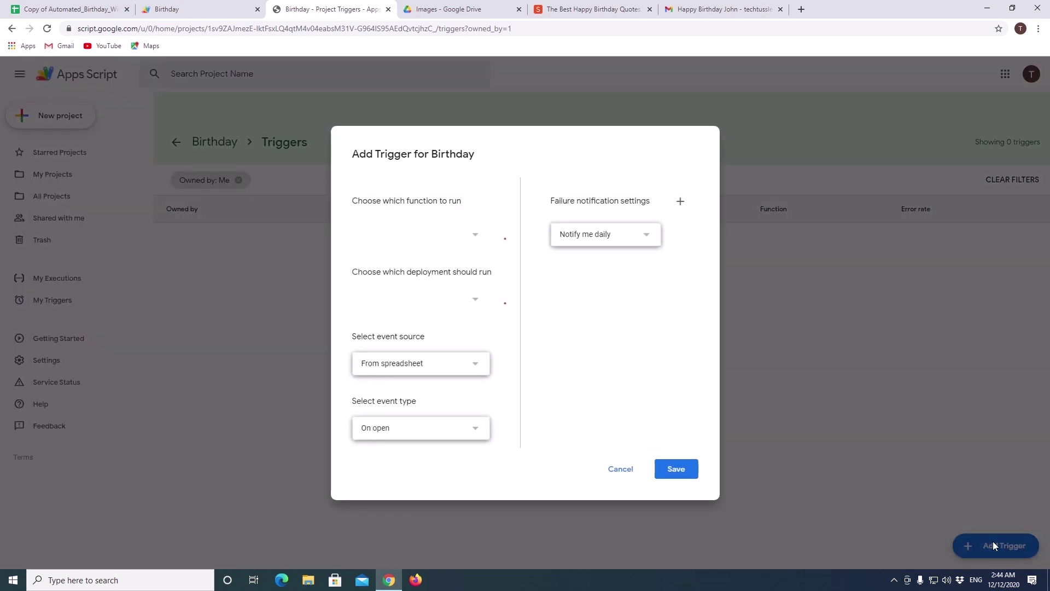
pyautogui.click(475, 237)
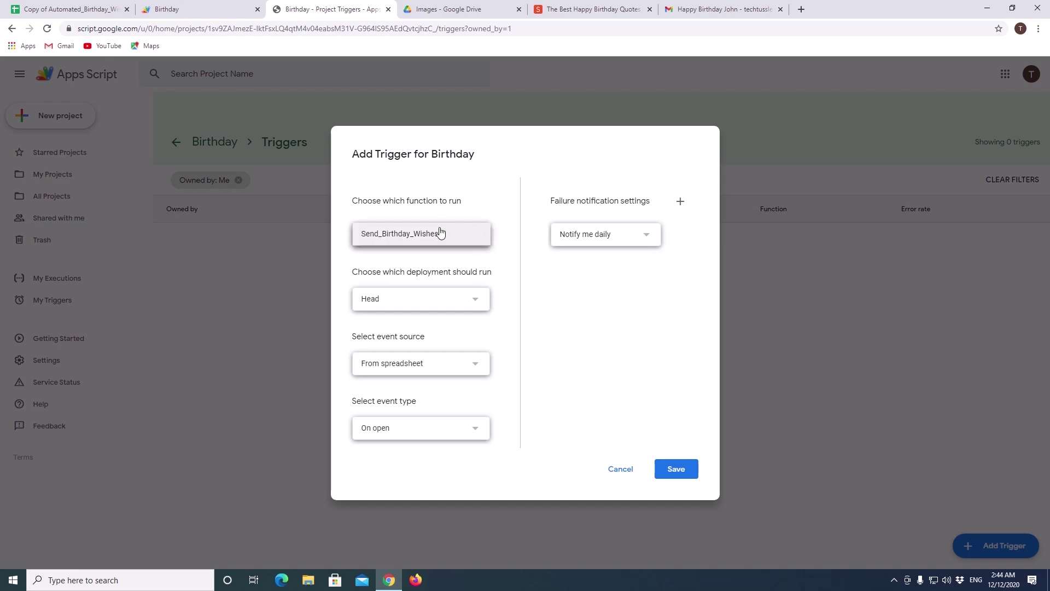
pyautogui.click(475, 237)
pyautogui.click(475, 237)
pyautogui.click(475, 237)
pyautogui.click(477, 298)
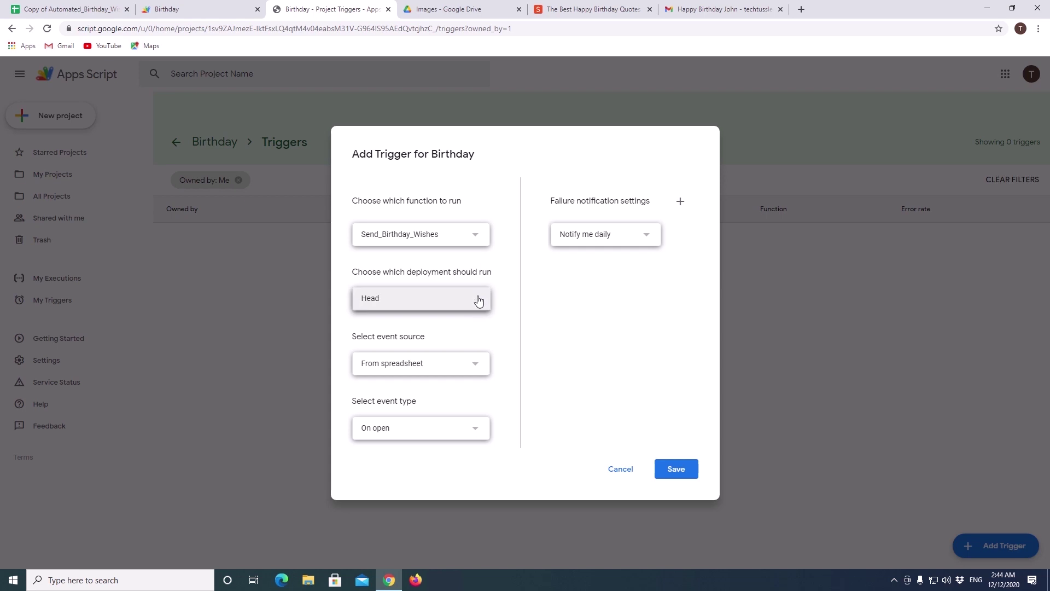
pyautogui.click(477, 298)
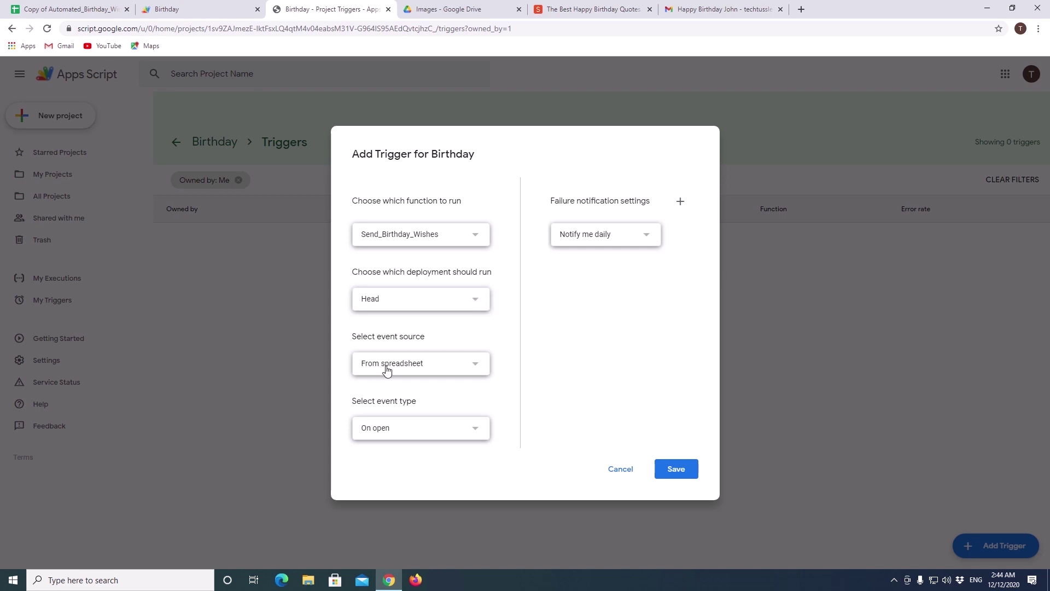
# Step: Make the trigger time-driven with a day timer from midnight to 1am, and save it
pyautogui.click(474, 370)
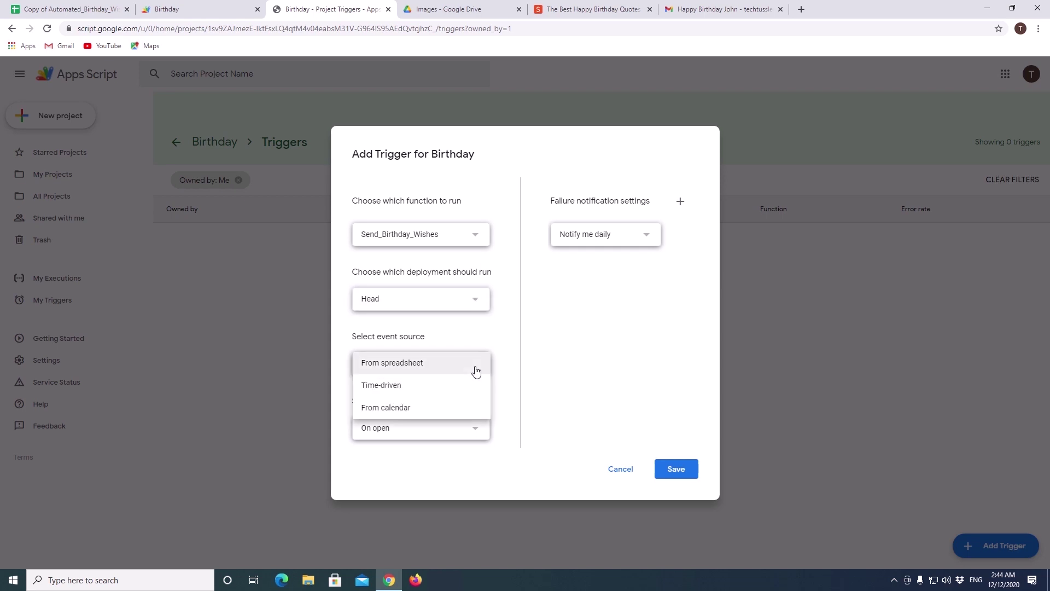
pyautogui.click(414, 386)
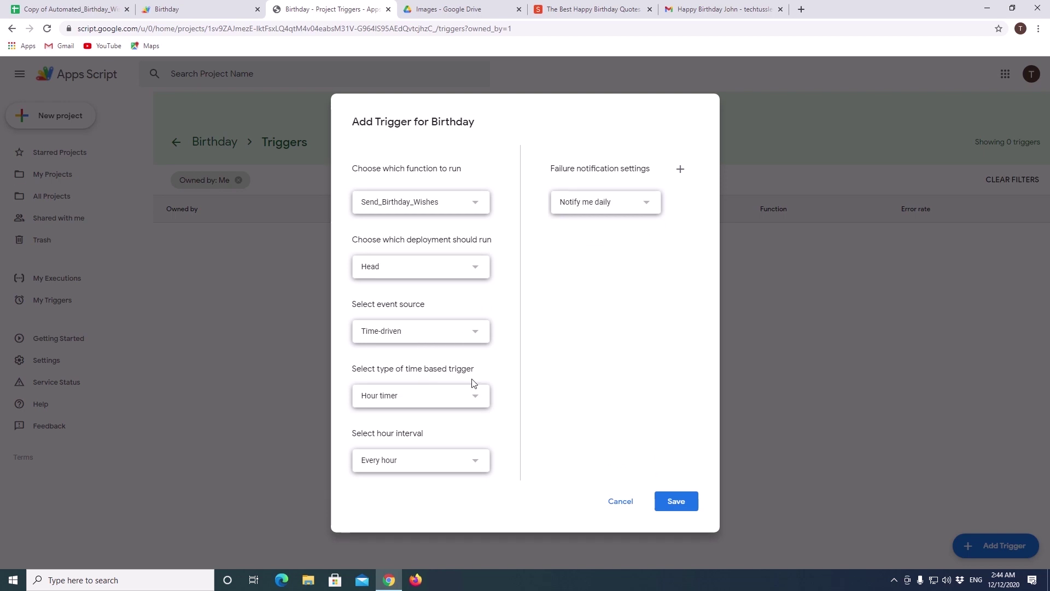
pyautogui.click(474, 398)
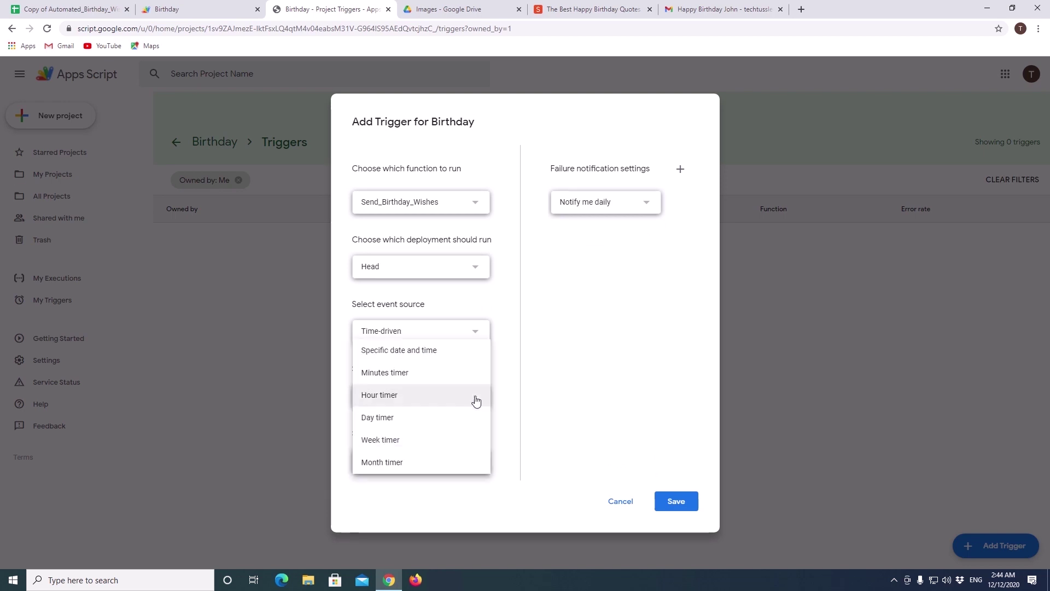
pyautogui.click(438, 420)
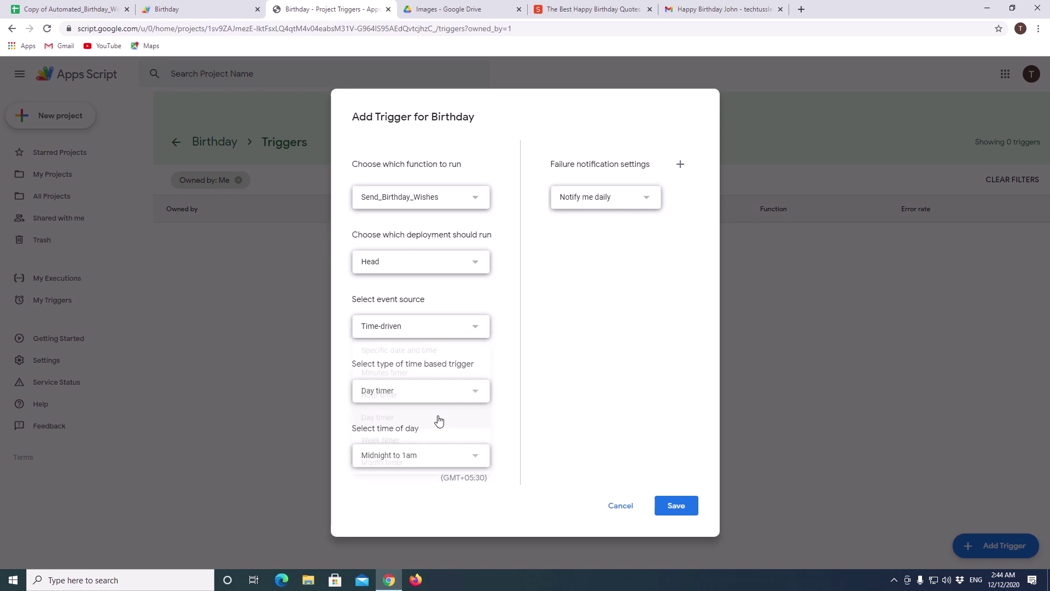
pyautogui.click(377, 456)
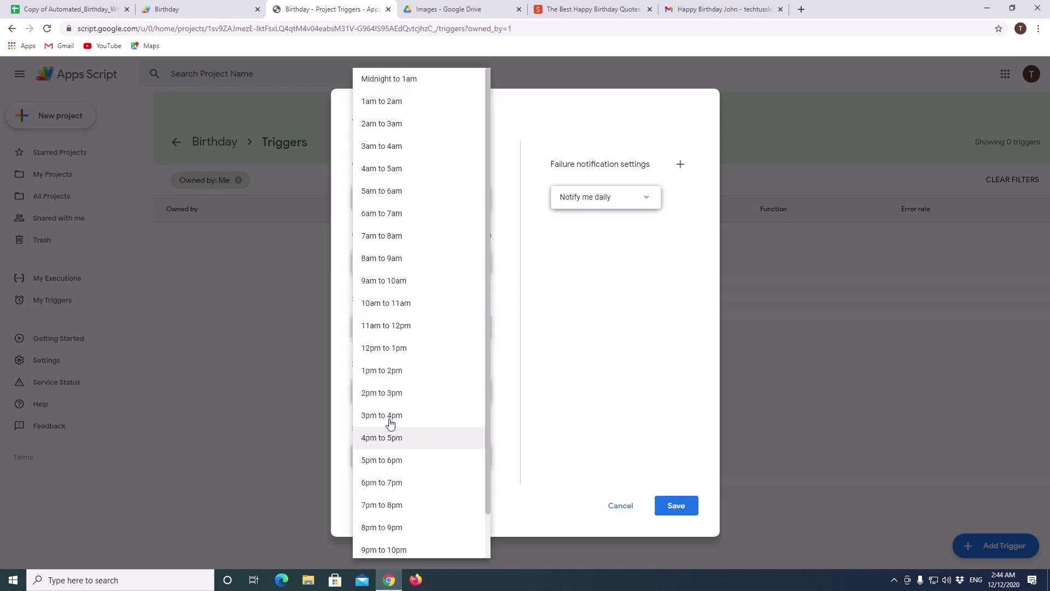
pyautogui.click(405, 84)
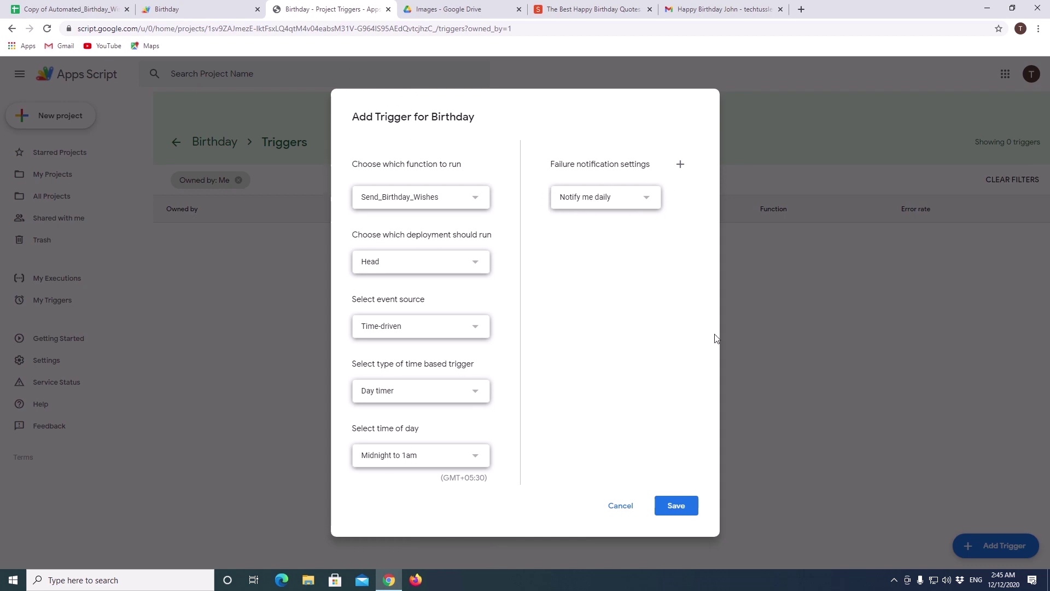
pyautogui.click(674, 505)
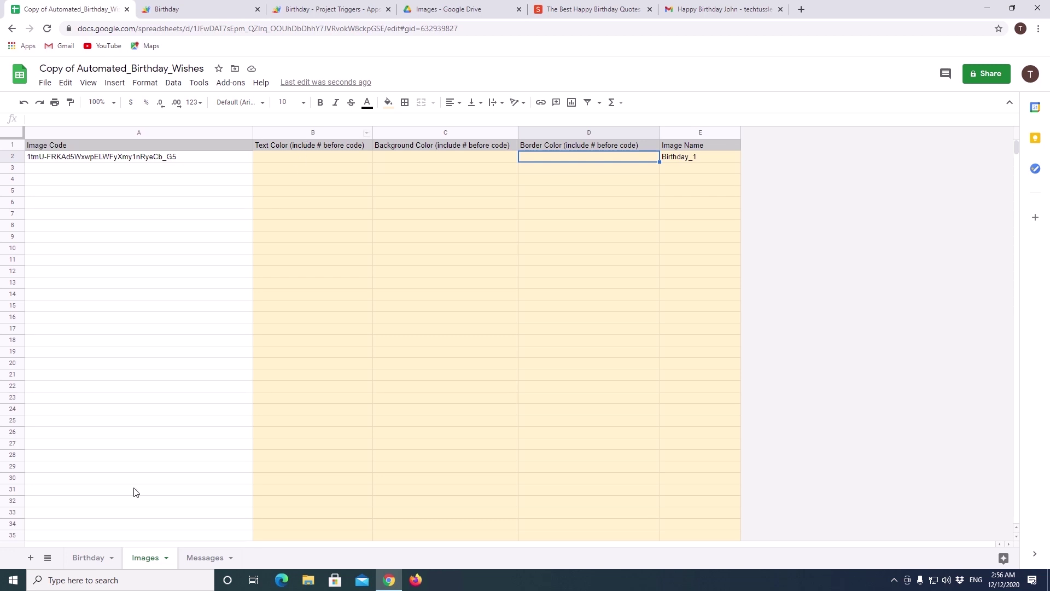
pyautogui.click(103, 558)
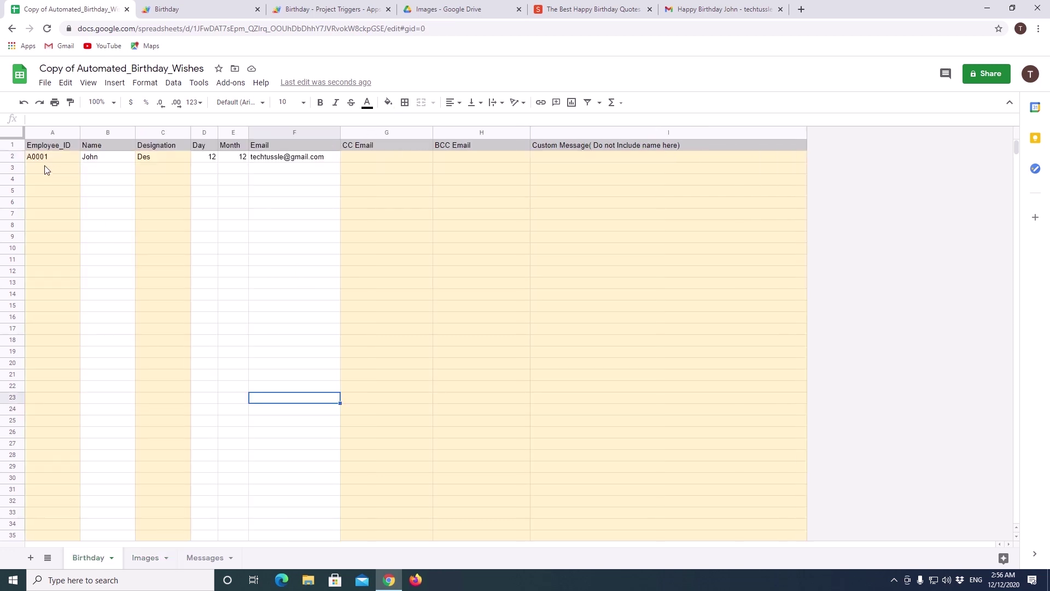
pyautogui.moveTo(46, 170); pyautogui.dragTo(316, 375)
pyautogui.click(232, 167)
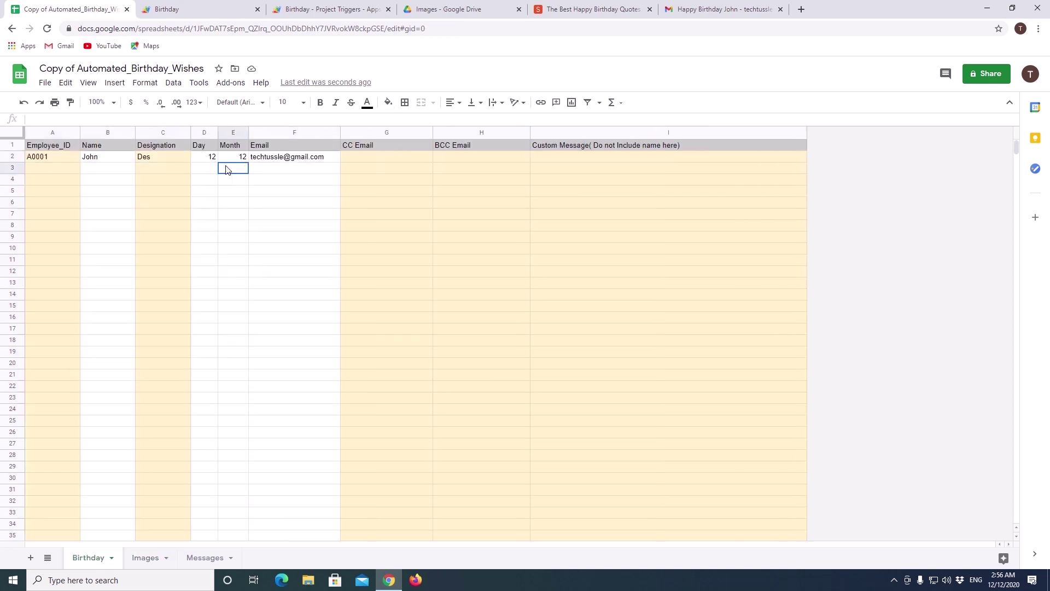
pyautogui.click(146, 557)
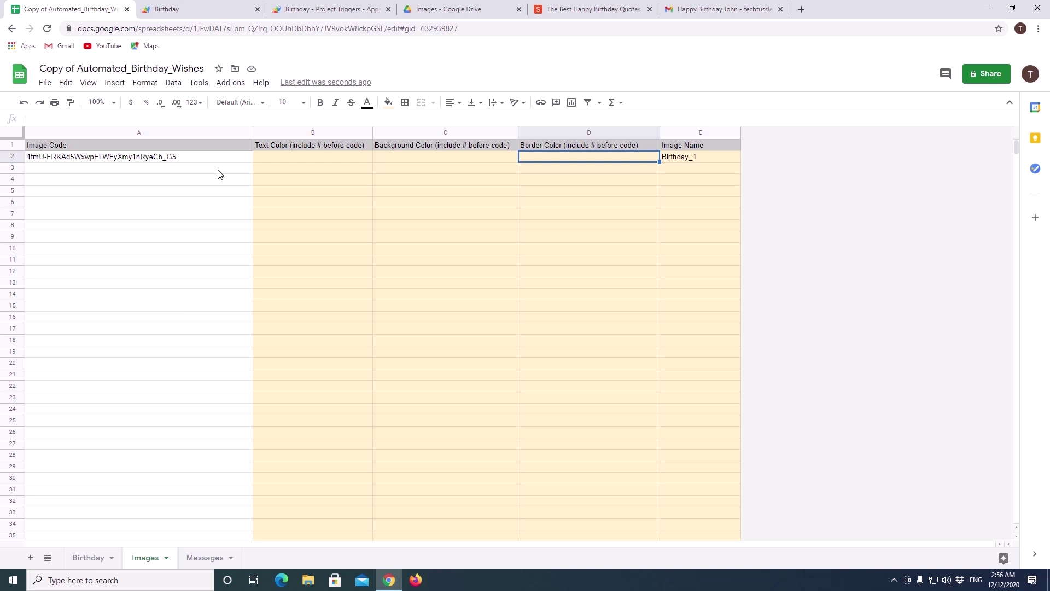
pyautogui.click(283, 159)
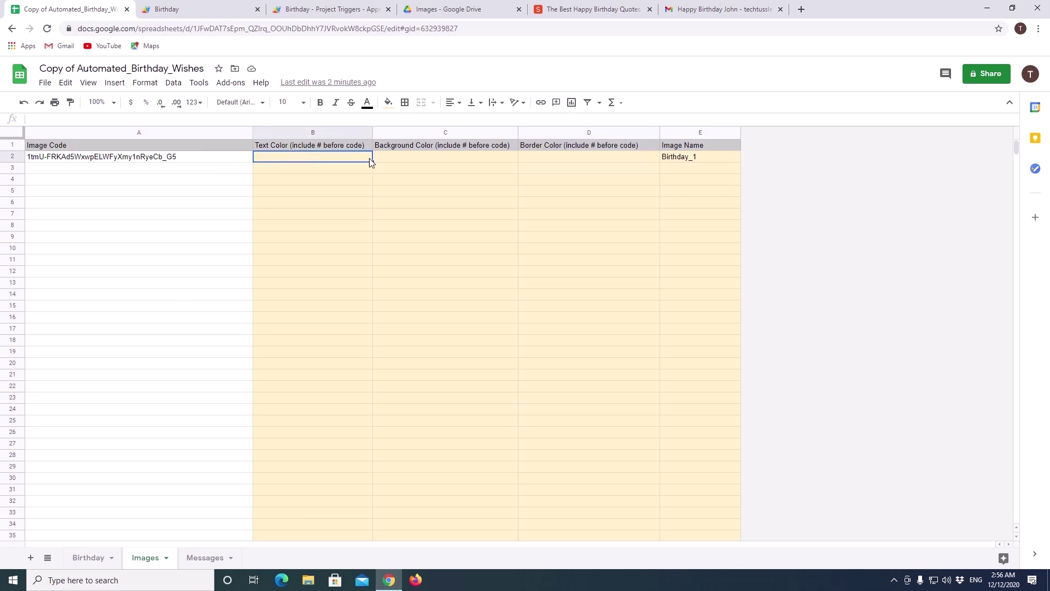
pyautogui.click(396, 162)
pyautogui.click(548, 159)
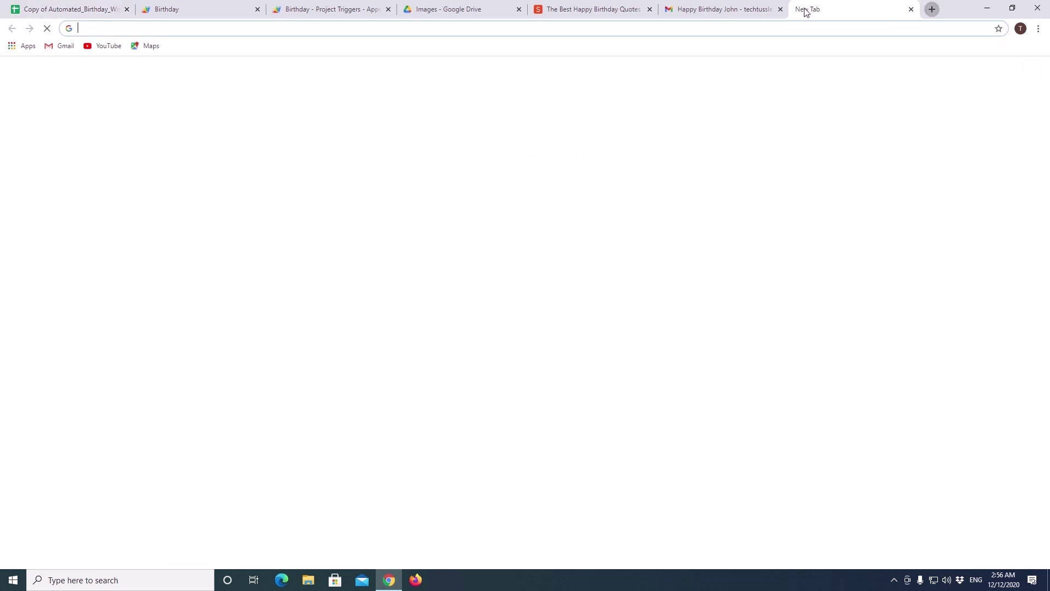
# Step: Load the HTML Color Codes website in a new browser tab
pyautogui.click(801, 9)
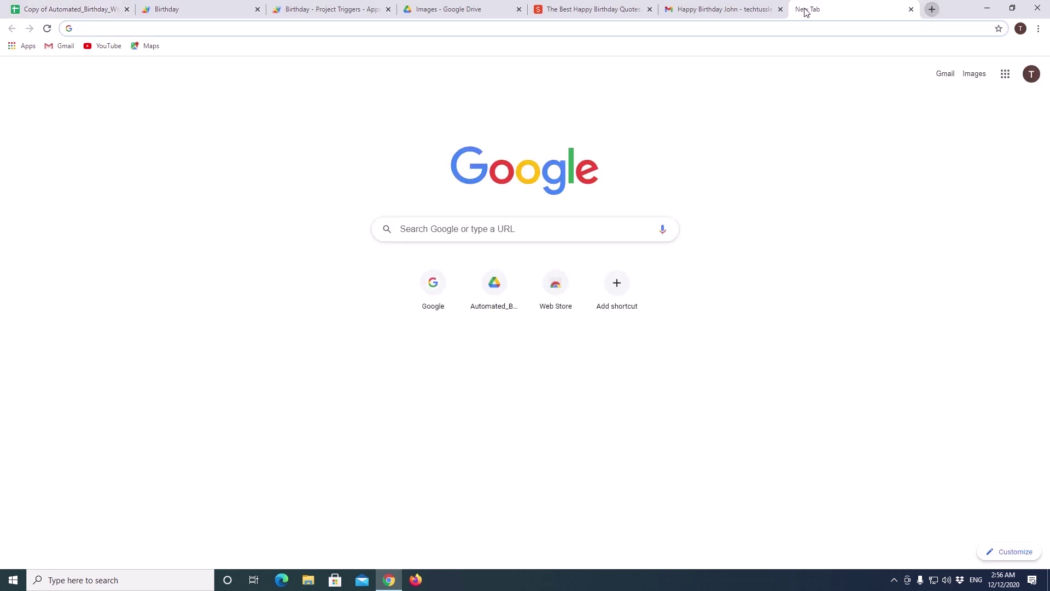
pyautogui.write('https://htmlcolorcodes.com/')
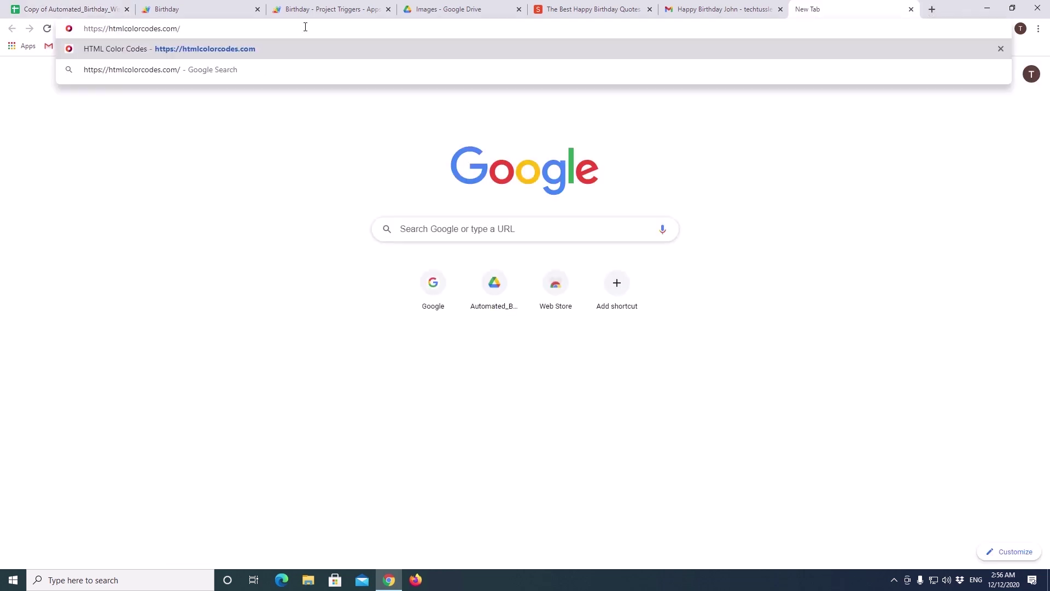
pyautogui.press('Return')
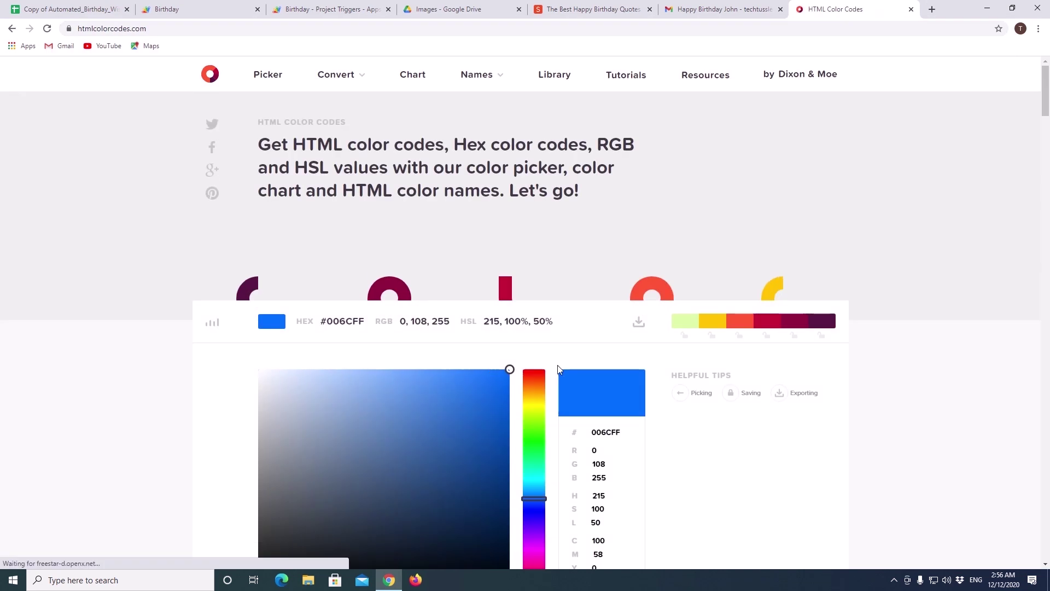
pyautogui.scroll(-3, 549, 339)
# Step: Set the picker to blue #0080FF, copy its hex code, and return to cell B2
pyautogui.moveTo(549, 339); pyautogui.dragTo(547, 331)
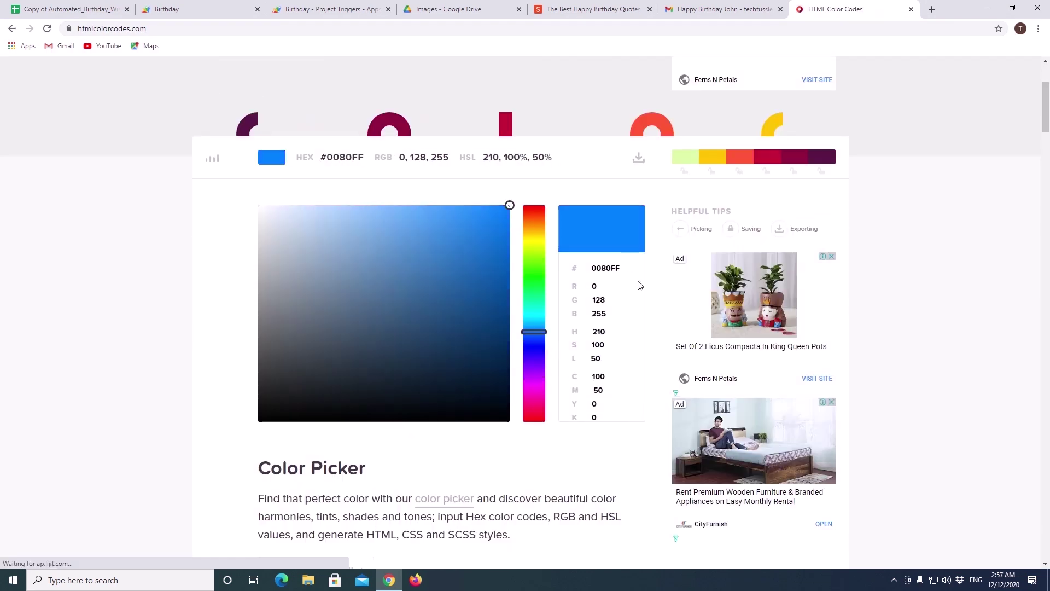
pyautogui.click(572, 263)
pyautogui.rightClick(605, 268)
pyautogui.click(630, 310)
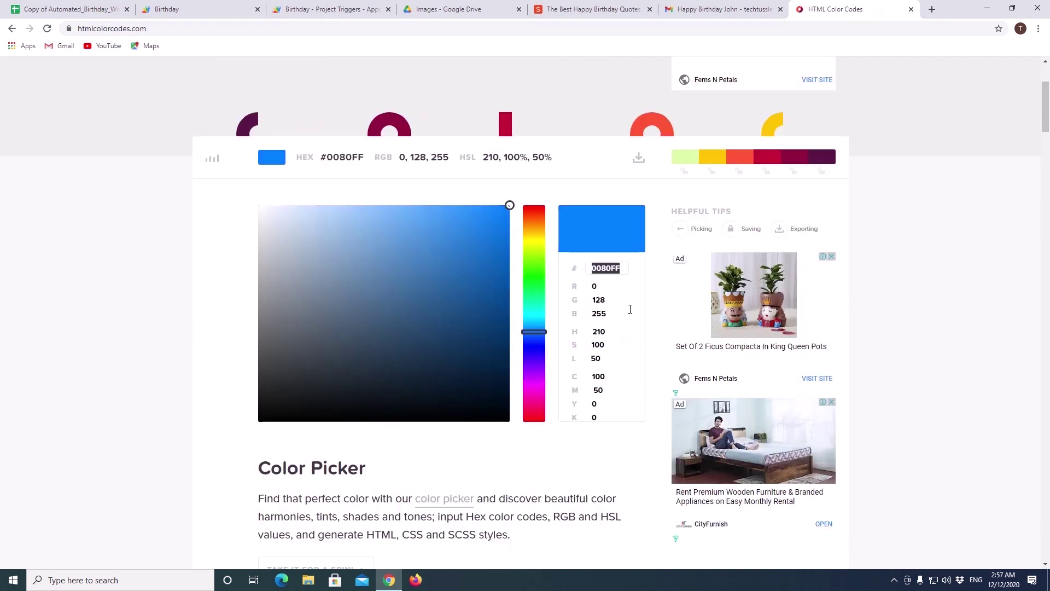
pyautogui.hotkey('ctrl', '1')
pyautogui.click(301, 157)
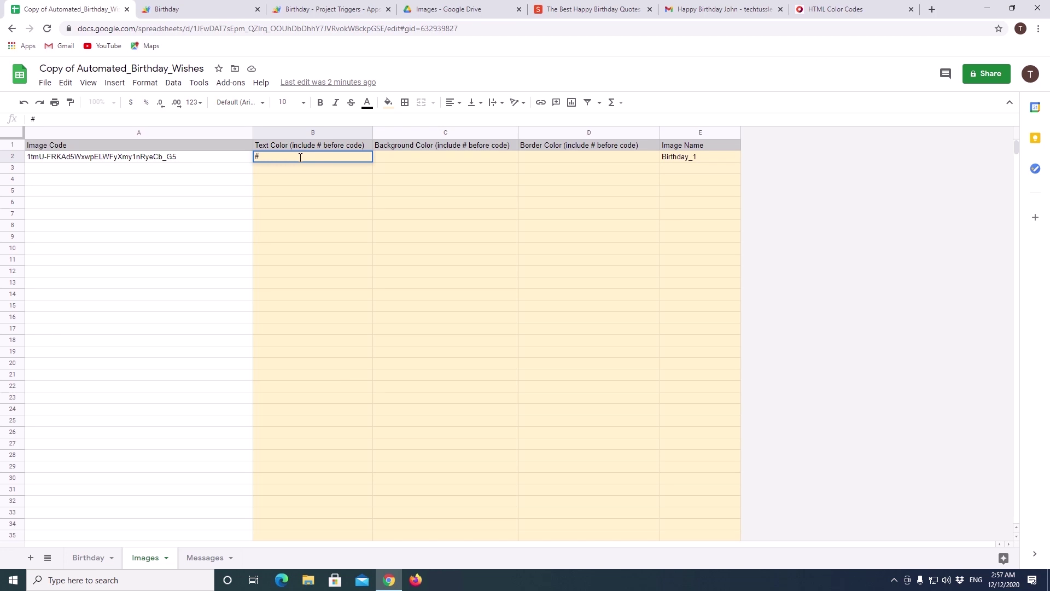
# Step: Enter #0080FF as the text colour in B2 and the border colour in D2
pyautogui.rightClick(301, 158)
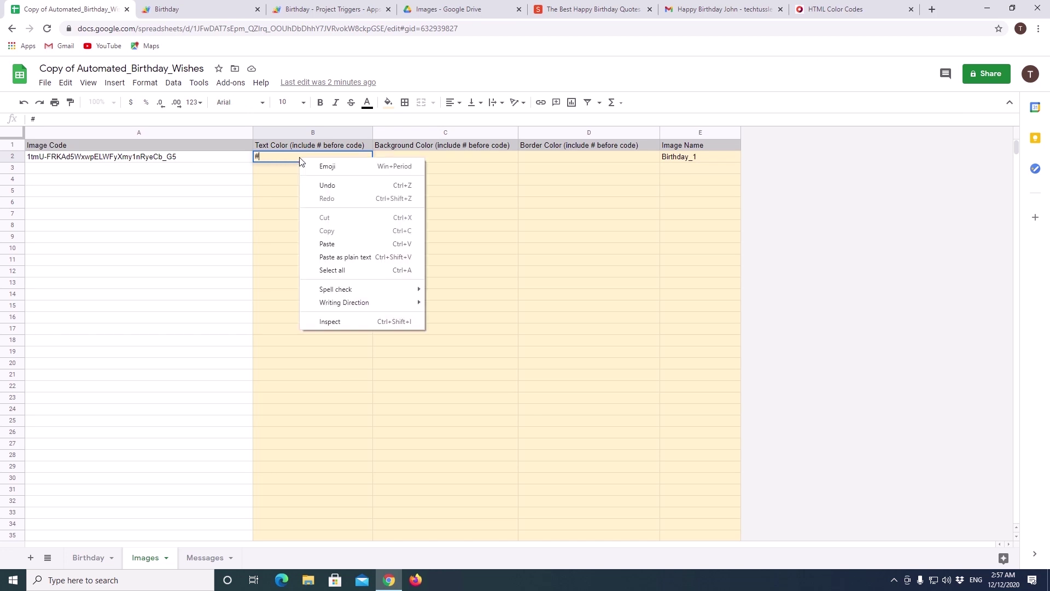
pyautogui.click(334, 239)
pyautogui.moveTo(296, 160); pyautogui.dragTo(198, 166)
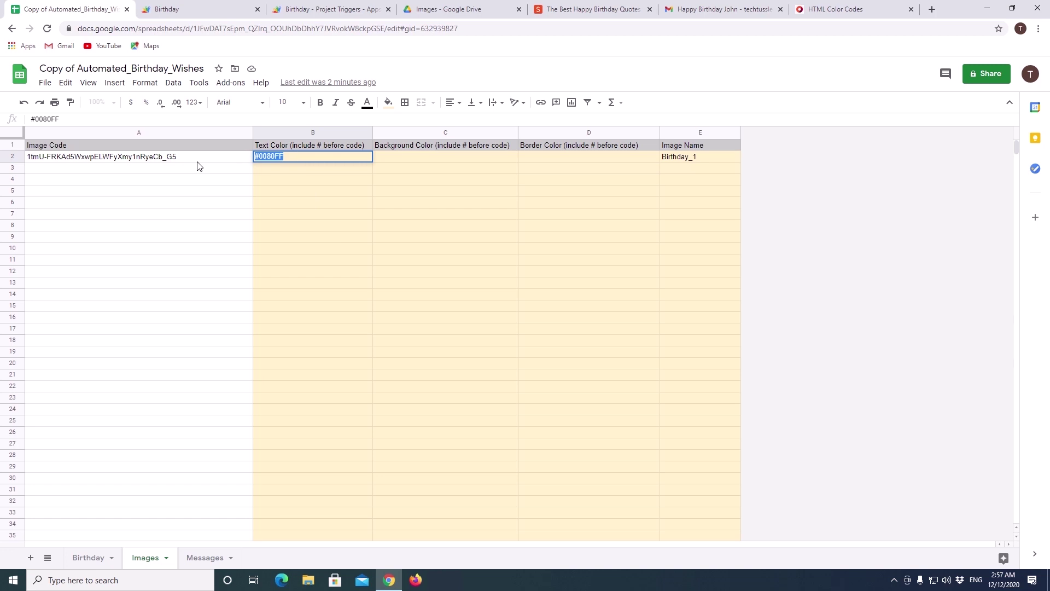
pyautogui.click(569, 157)
pyautogui.hotkey('ctrl', 'v')
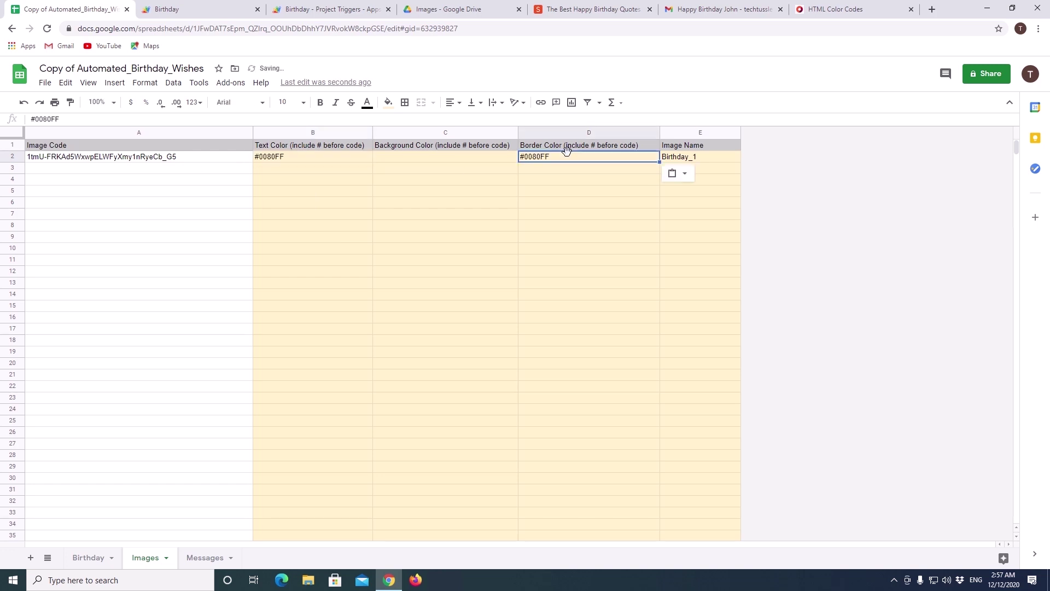
pyautogui.click(431, 157)
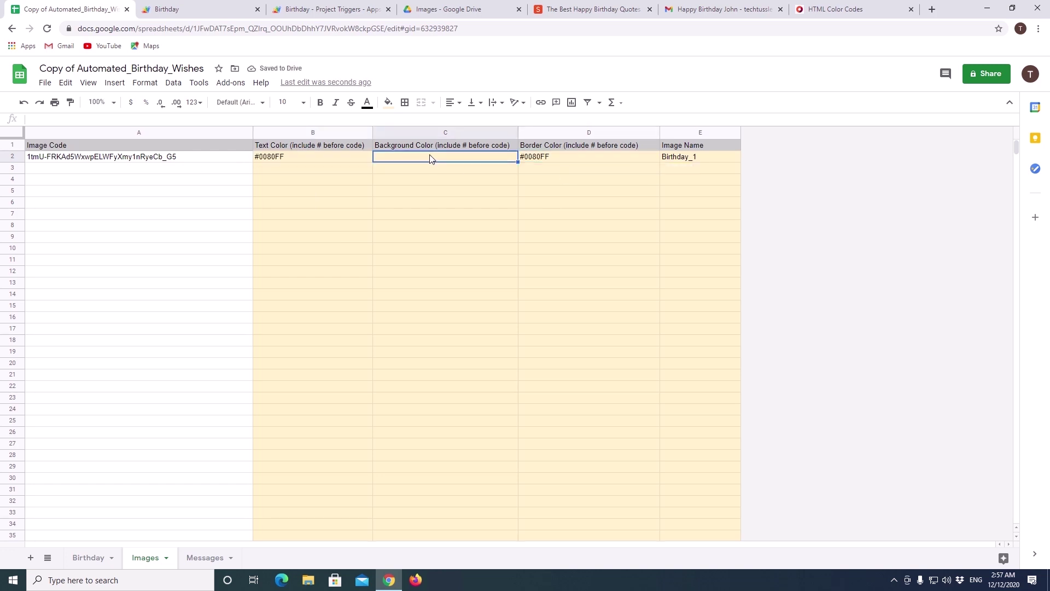
# Step: Pick pale yellow #FEFFD1, enter it as the C2 background colour, and rerun Send_Birthday_Wishes
pyautogui.click(855, 9)
pyautogui.click(534, 242)
pyautogui.click(326, 209)
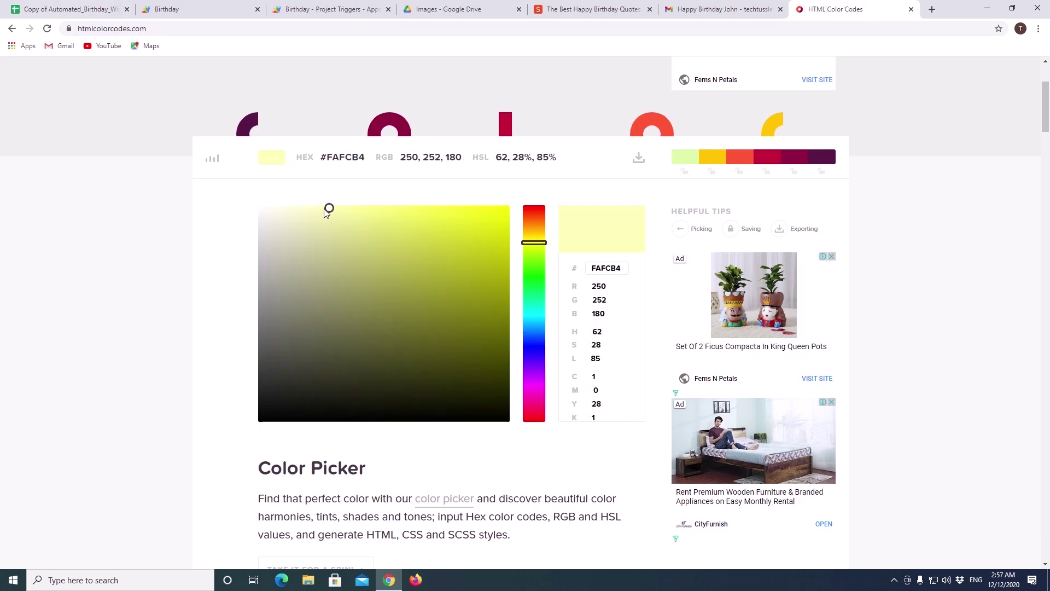
pyautogui.moveTo(325, 209); pyautogui.dragTo(305, 208)
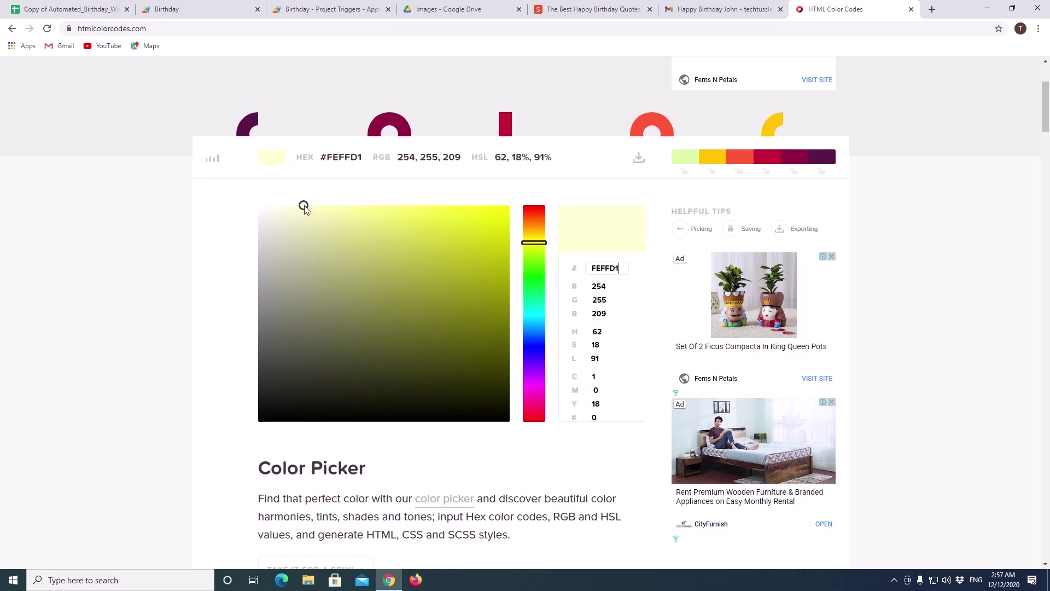
pyautogui.moveTo(622, 268); pyautogui.dragTo(571, 265)
pyautogui.hotkey('ctrl', 'c')
pyautogui.hotkey('ctrl', '1')
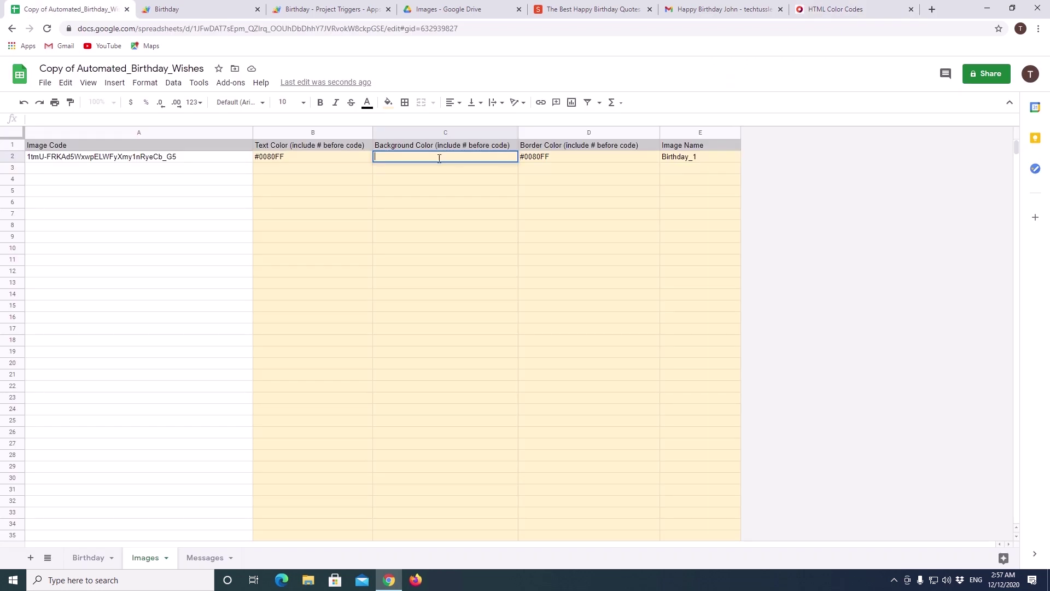
pyautogui.write('#')
pyautogui.hotkey('ctrl', 'v')
pyautogui.press('Return')
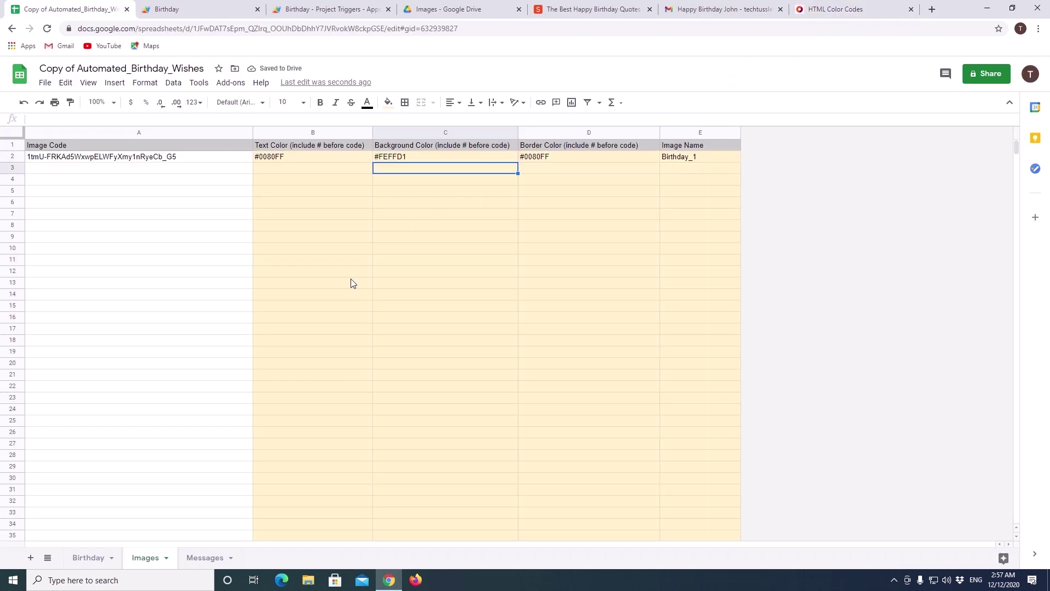
pyautogui.hotkey('ctrl', '2')
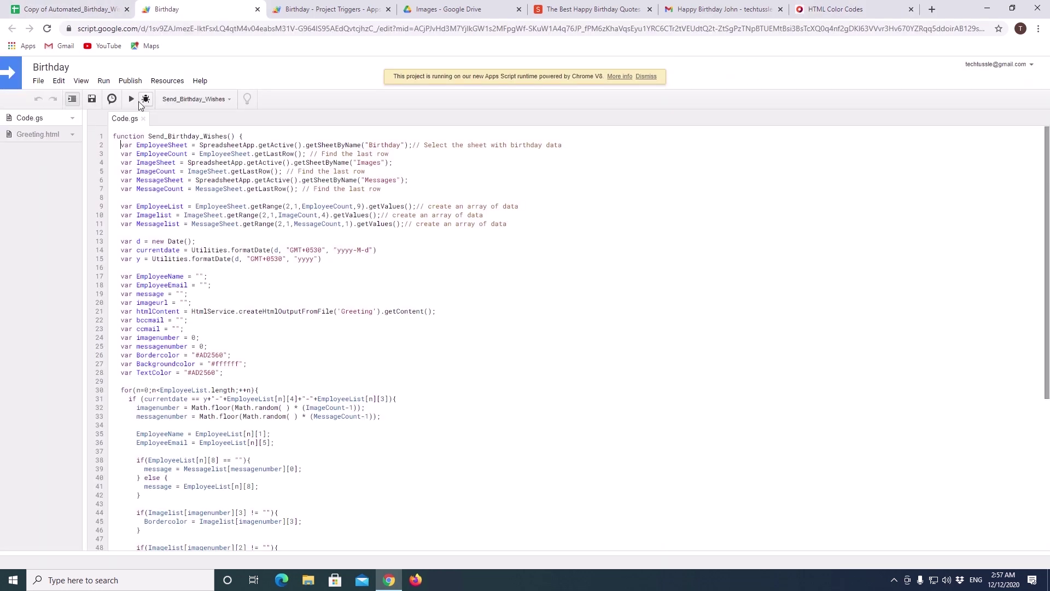
pyautogui.click(131, 99)
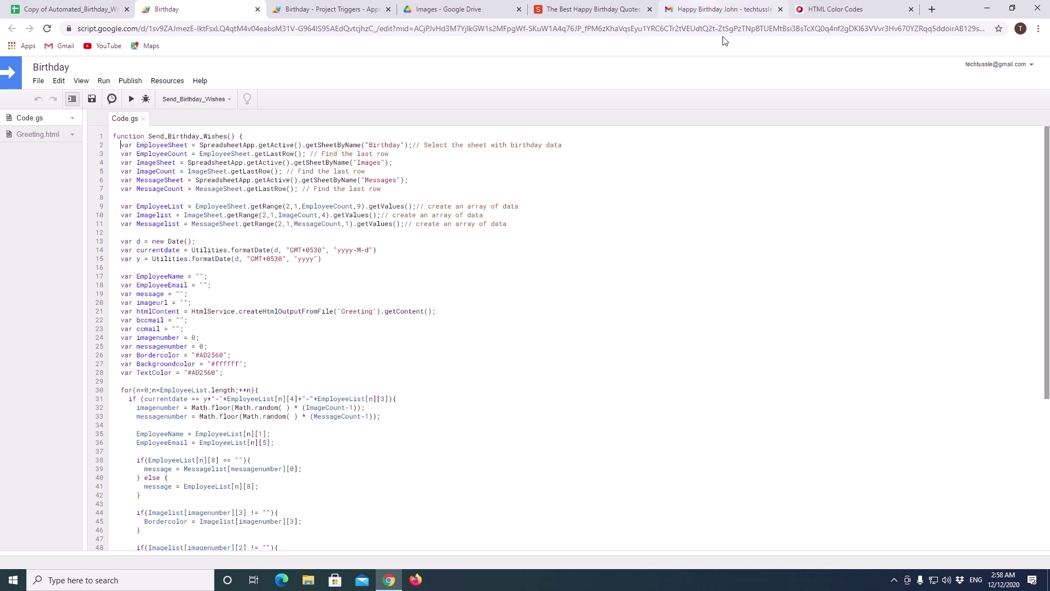
# Step: Refresh the Gmail inbox and open the newest Happy Birthday email
pyautogui.click(725, 12)
pyautogui.click(155, 106)
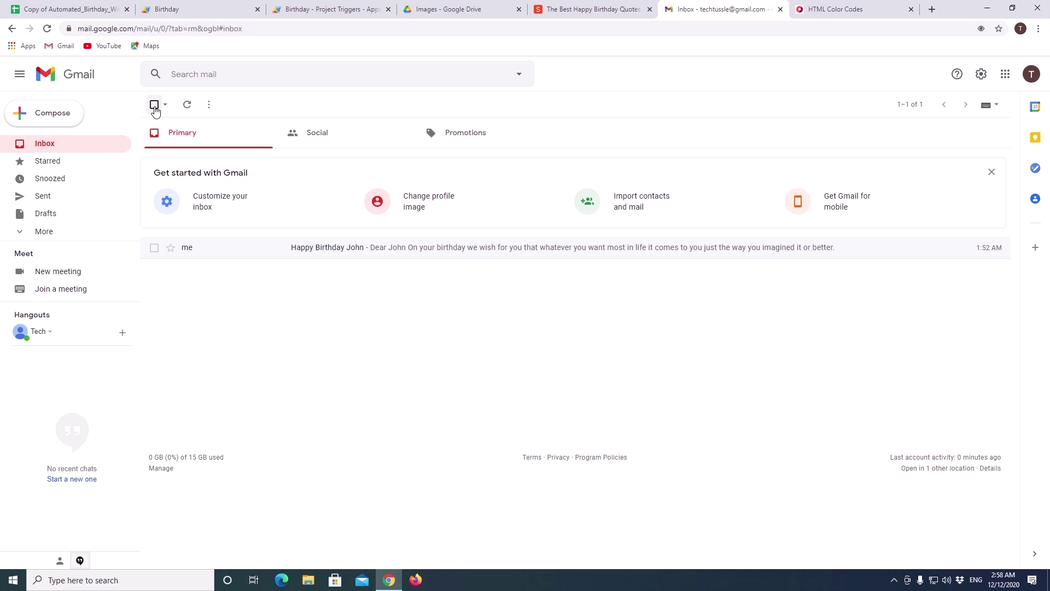
pyautogui.click(187, 105)
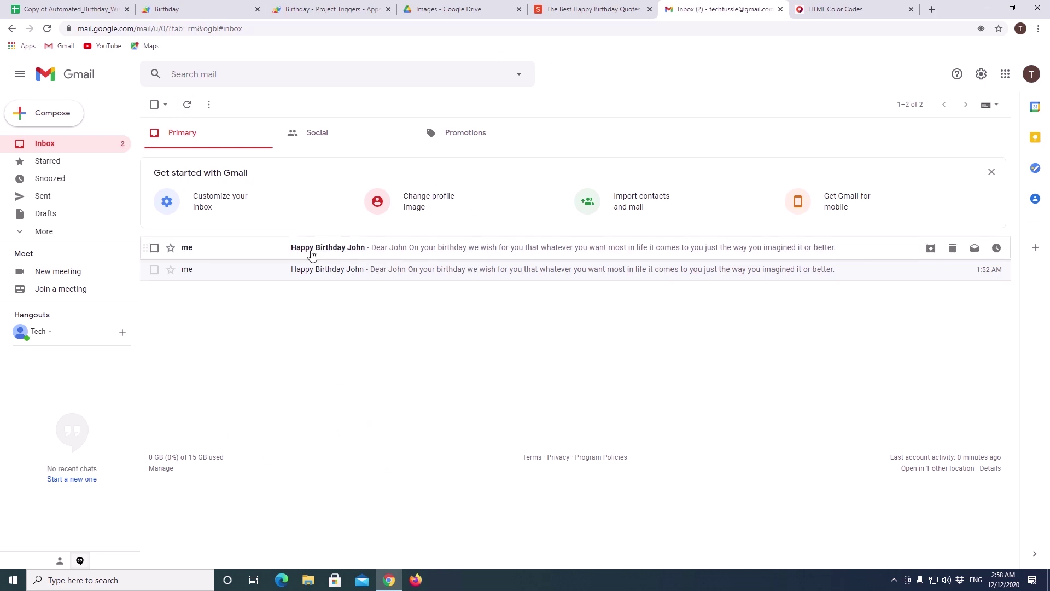
pyautogui.click(379, 251)
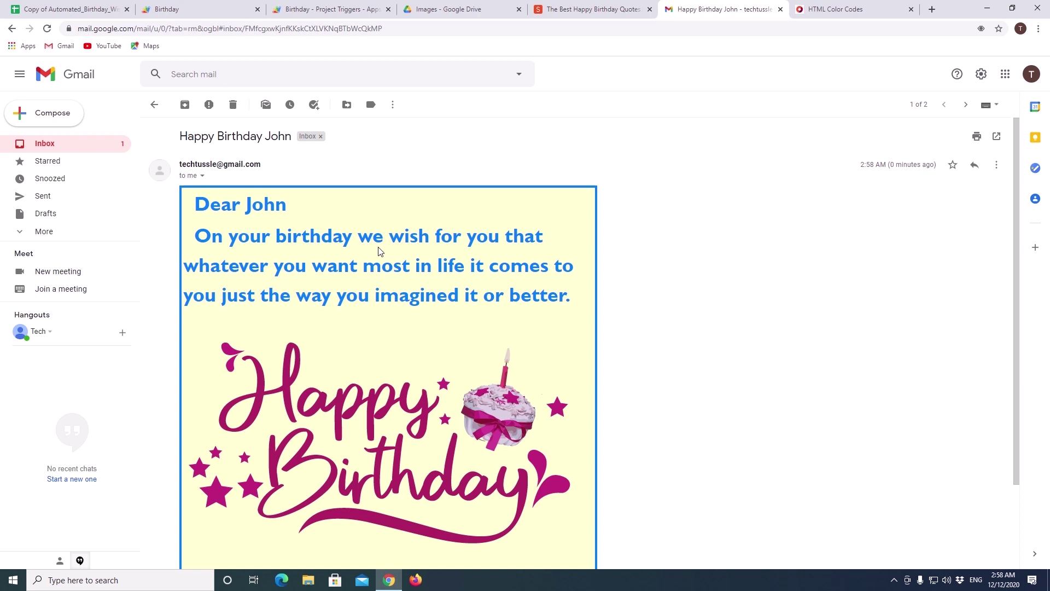
pyautogui.scroll(-2, 362, 262)
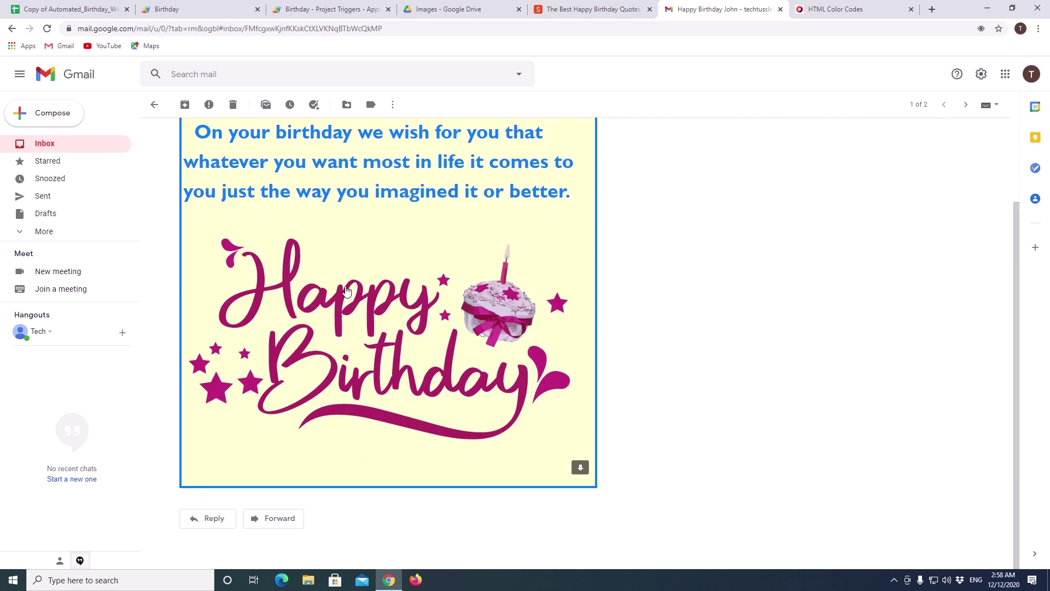
pyautogui.scroll(2, 178, 198)
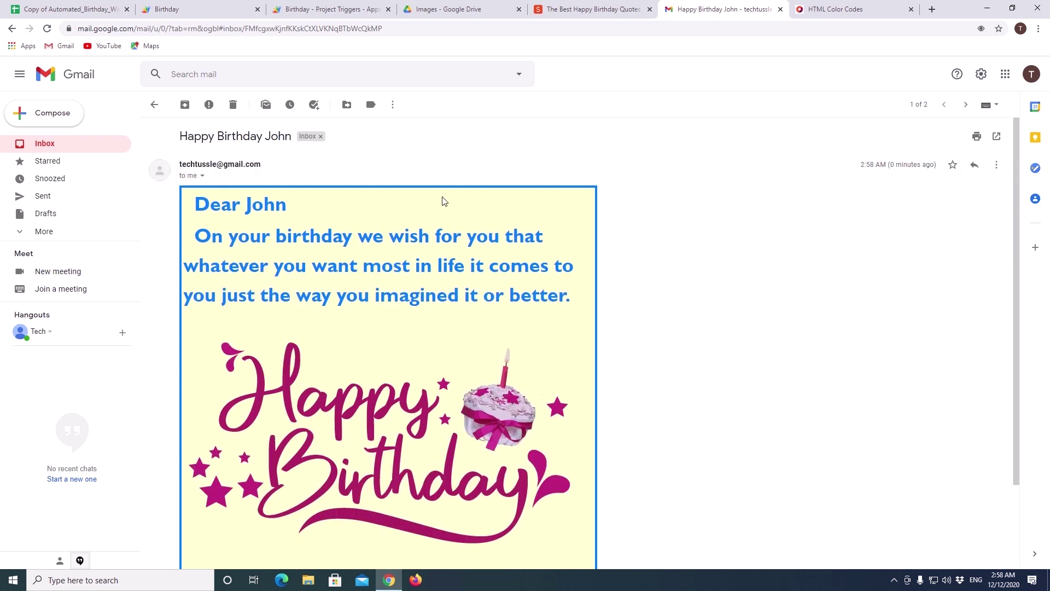
# Step: Check the email's blue greeting text on the pale yellow card, then return to the spreadsheet
pyautogui.moveTo(196, 204); pyautogui.dragTo(575, 304)
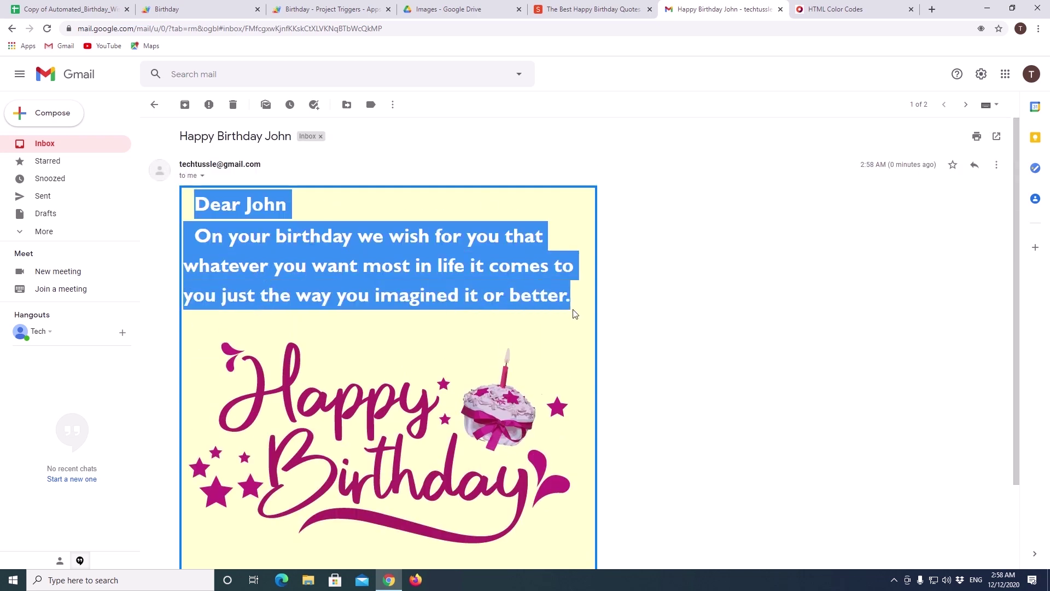
pyautogui.click(531, 225)
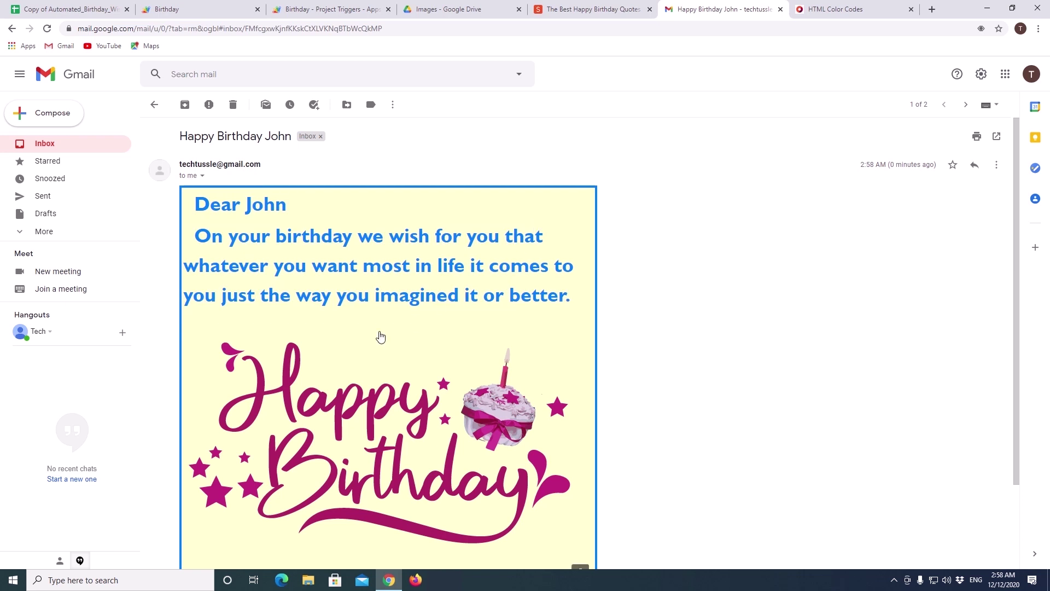
pyautogui.moveTo(184, 195); pyautogui.dragTo(617, 462)
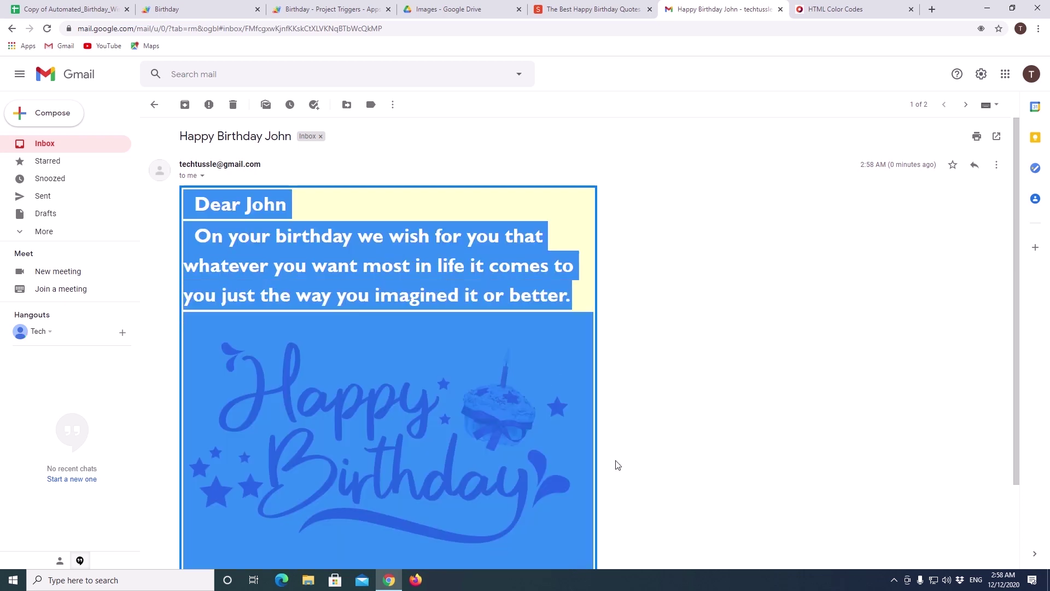
pyautogui.click(563, 213)
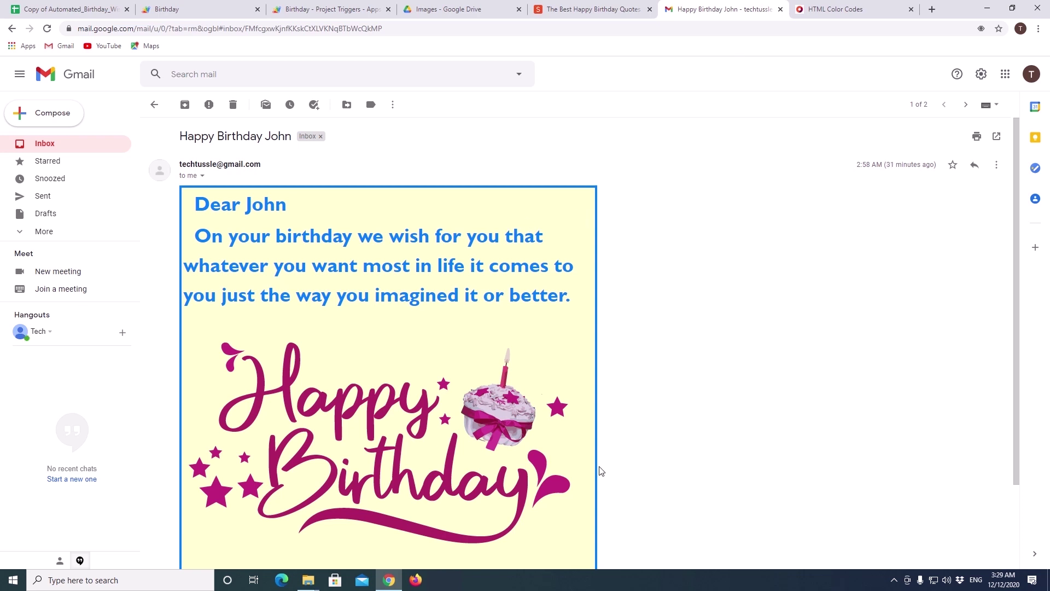
pyautogui.click(88, 10)
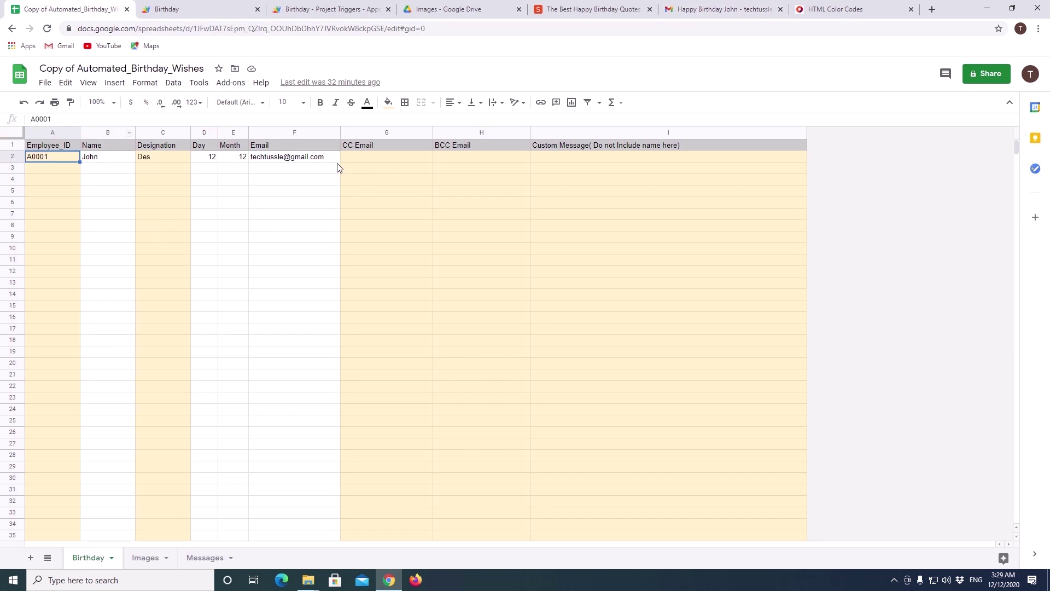
pyautogui.click(537, 156)
pyautogui.click(213, 557)
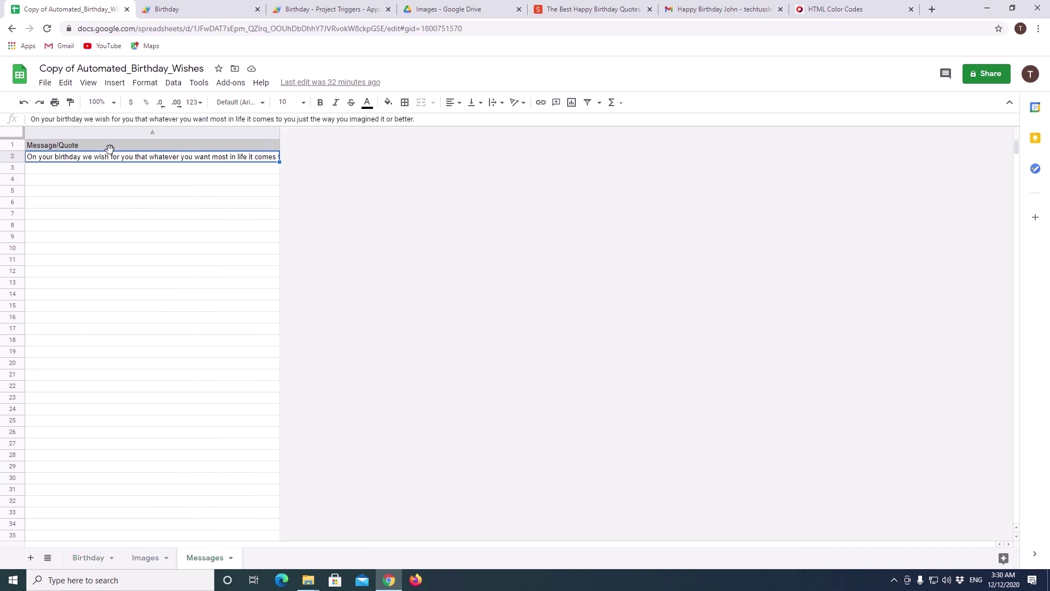
pyautogui.moveTo(117, 160); pyautogui.dragTo(117, 274)
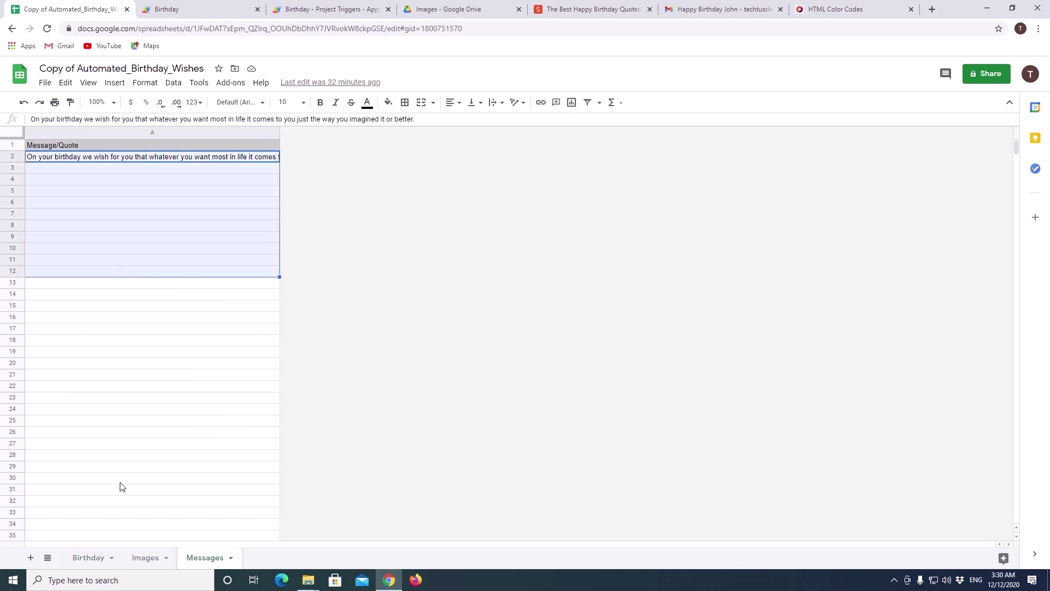
pyautogui.click(87, 556)
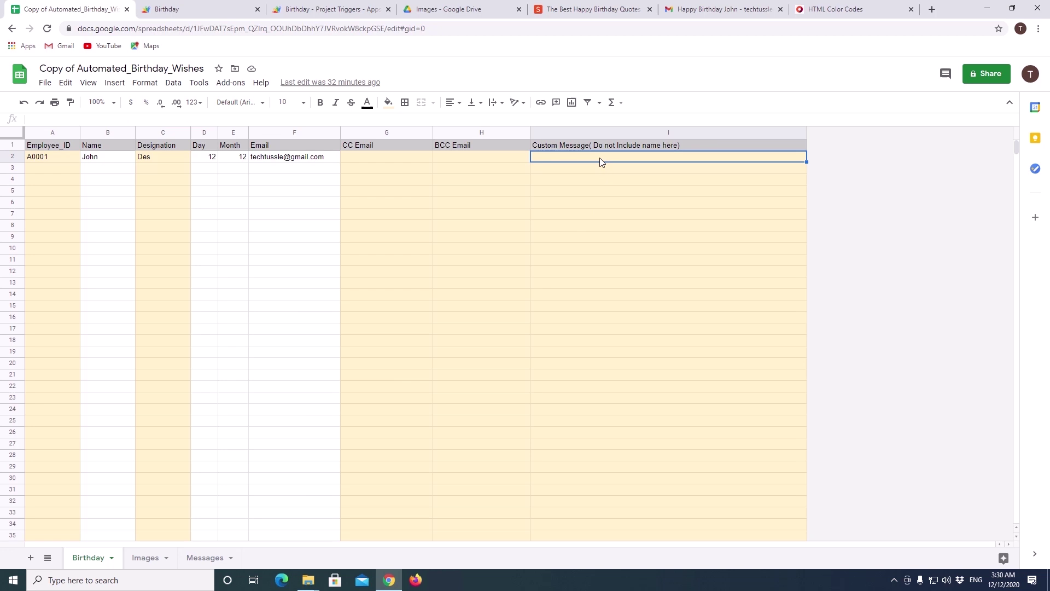